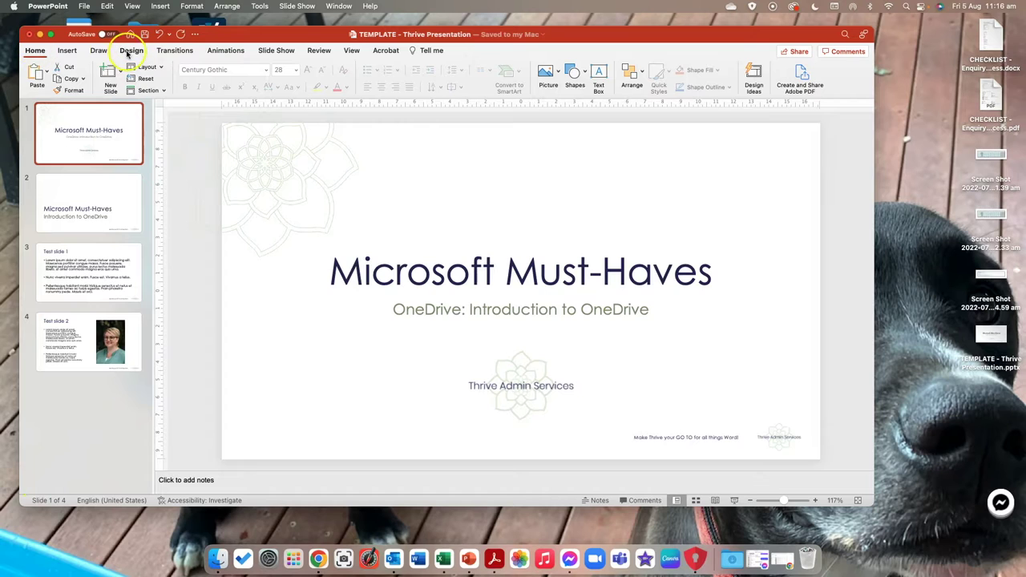
# Step: Switch the presentation to Slide Master view
pyautogui.click(276, 50)
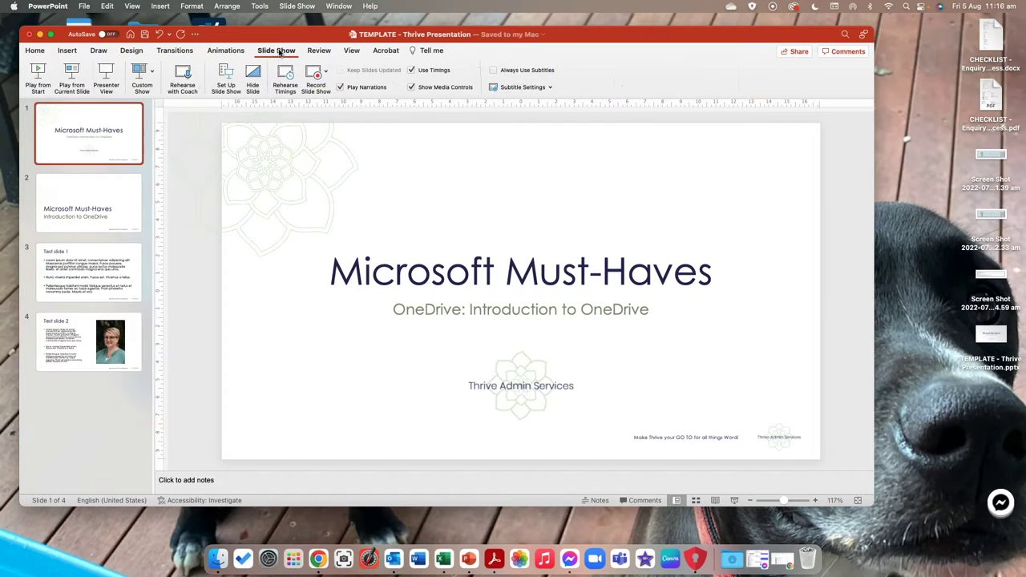
pyautogui.click(318, 51)
pyautogui.click(349, 51)
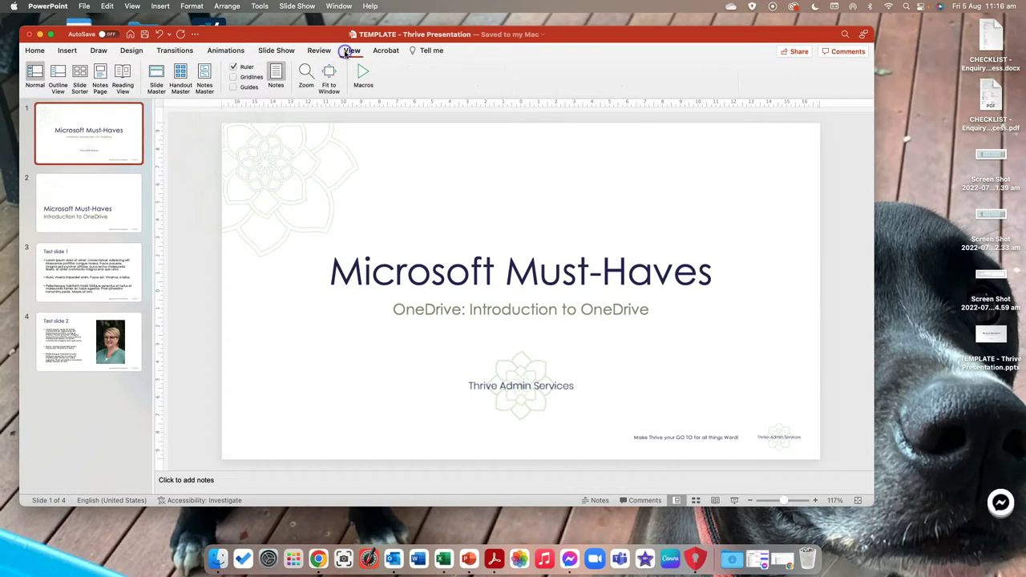
pyautogui.click(156, 78)
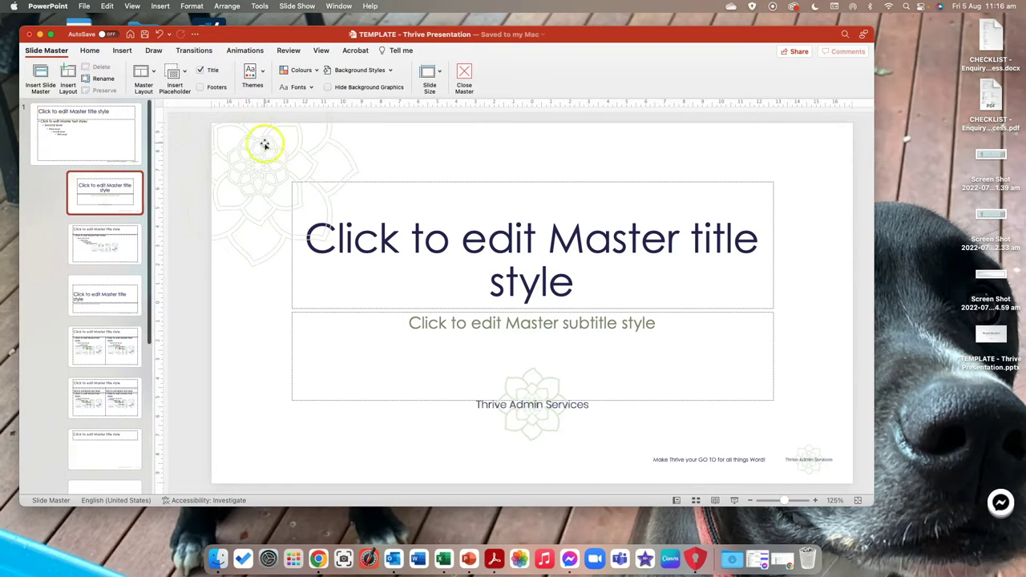
# Step: Check which of the flower graphic, logo and tagline can be selected on the title slide layout
pyautogui.click(261, 164)
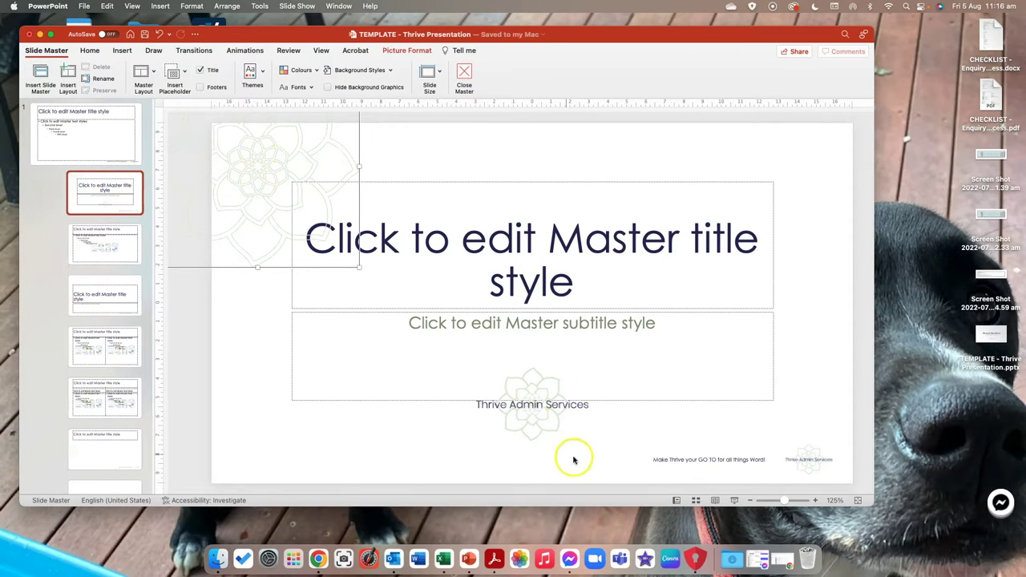
pyautogui.click(532, 418)
pyautogui.click(701, 459)
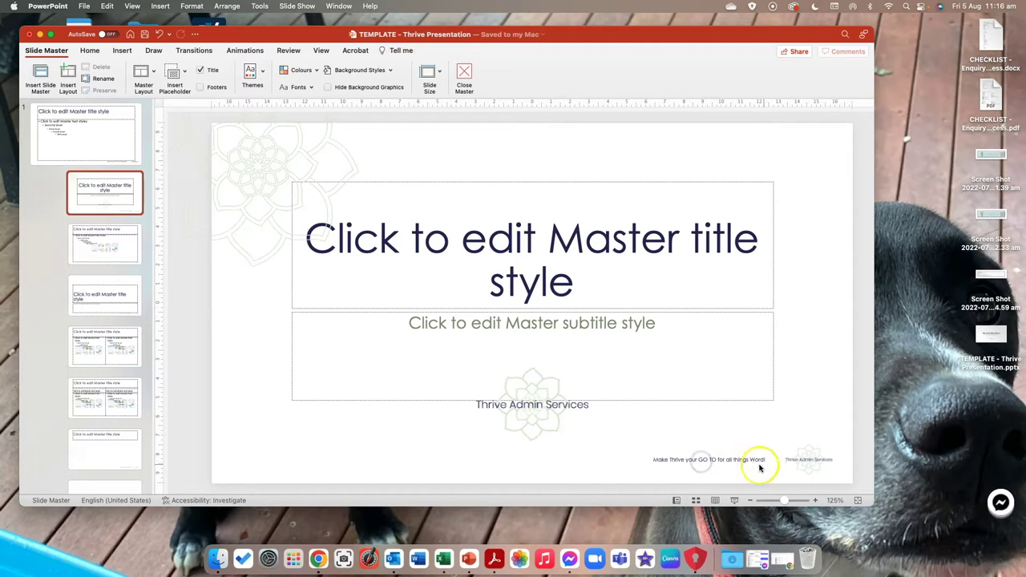
pyautogui.click(757, 460)
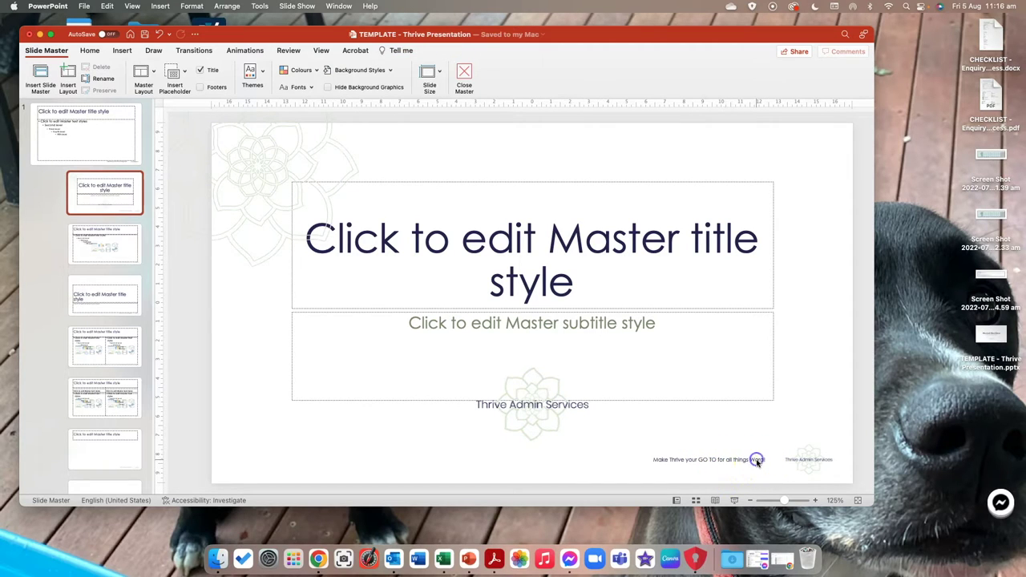
pyautogui.click(546, 419)
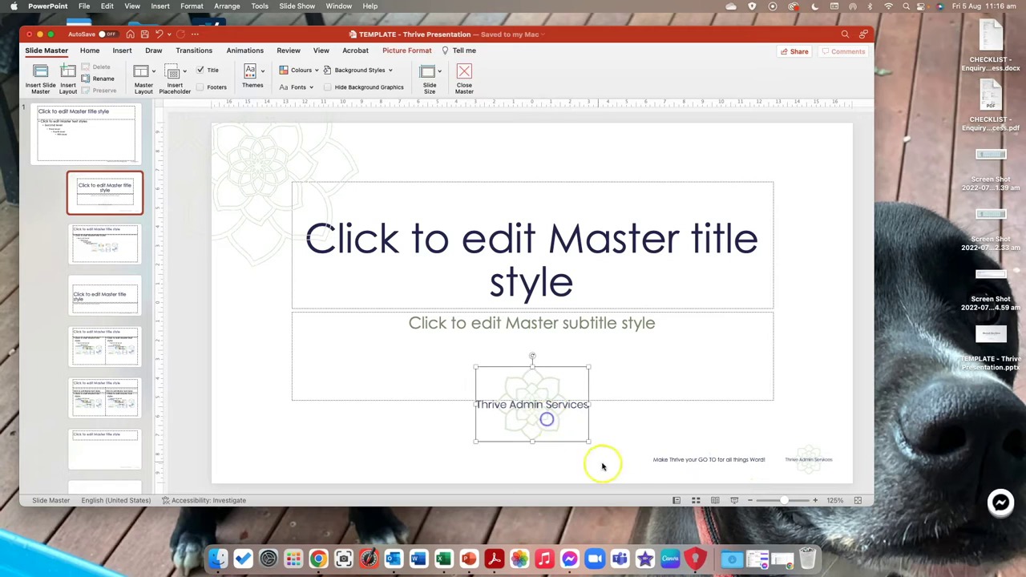
pyautogui.click(678, 459)
# Step: On the main slide master, change the tagline's ending to "Microsoft 365!" and shift the tagline left, clear of the logo
pyautogui.click(103, 150)
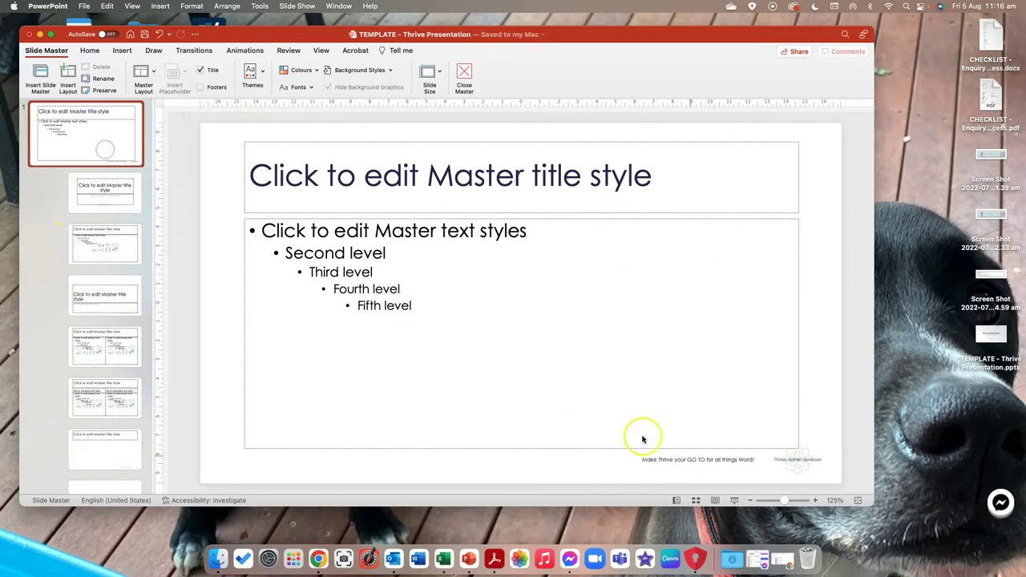
pyautogui.click(731, 462)
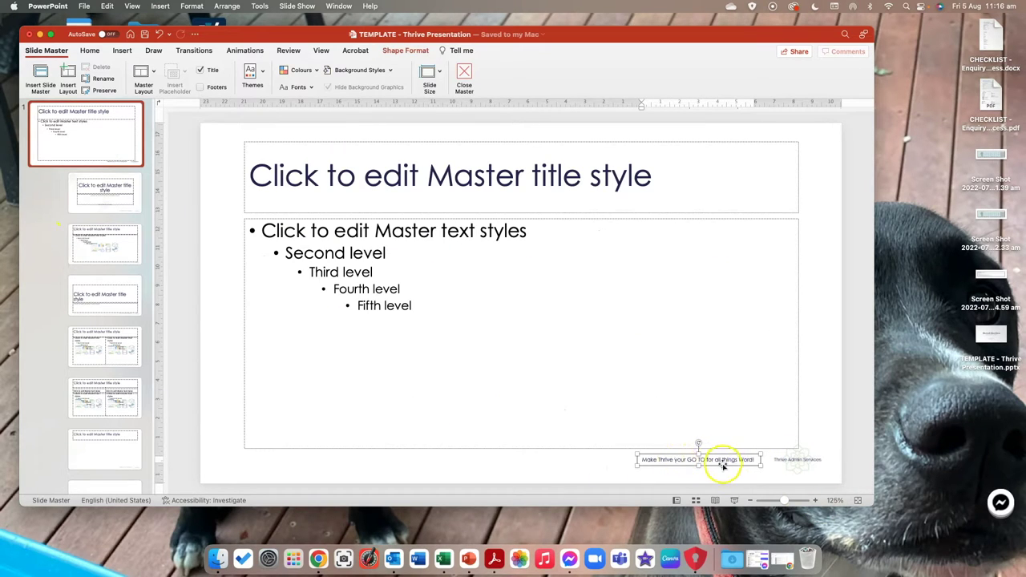
pyautogui.click(753, 460)
pyautogui.press('BackSpace')
pyautogui.press('BackSpace')
pyautogui.press('BackSpace')
pyautogui.press('BackSpace')
pyautogui.press('BackSpace')
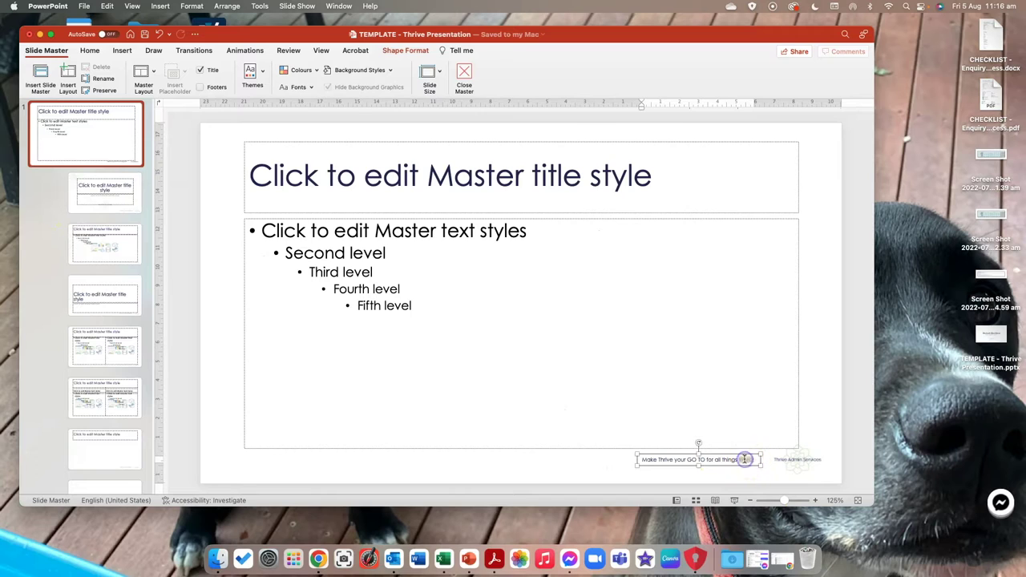
pyautogui.write('Microsoft!')
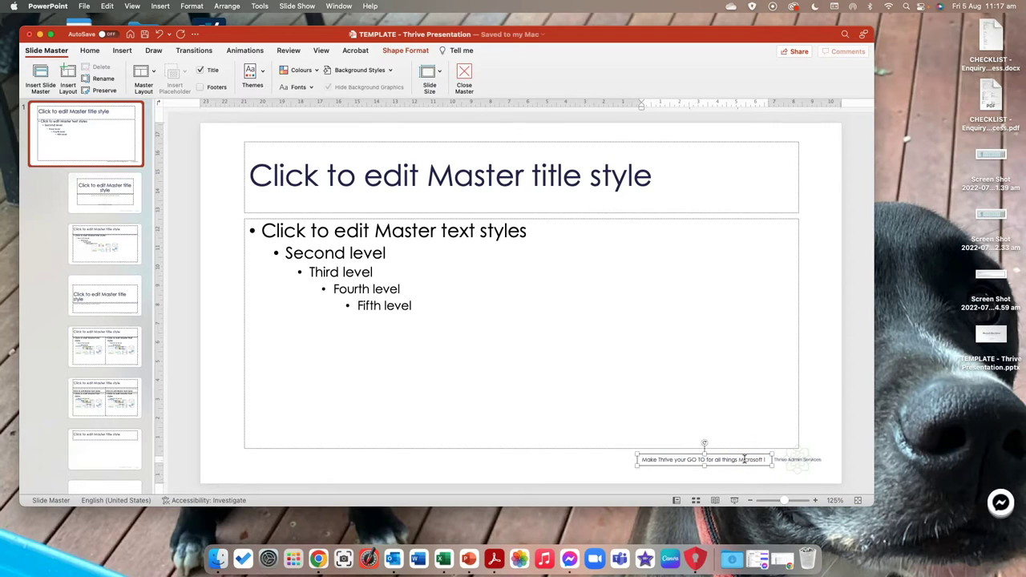
pyautogui.write('365')
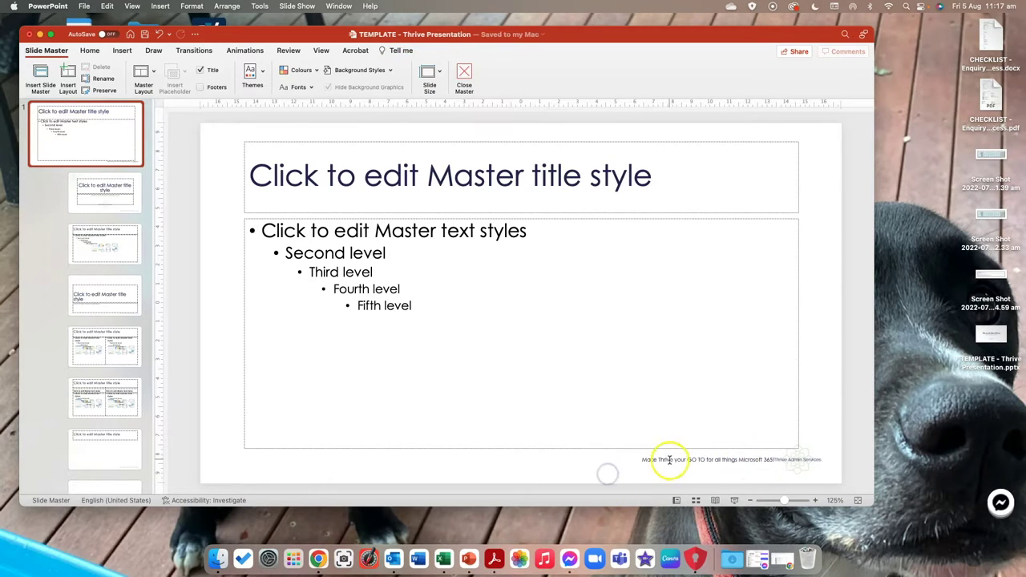
pyautogui.moveTo(668, 458); pyautogui.dragTo(664, 454)
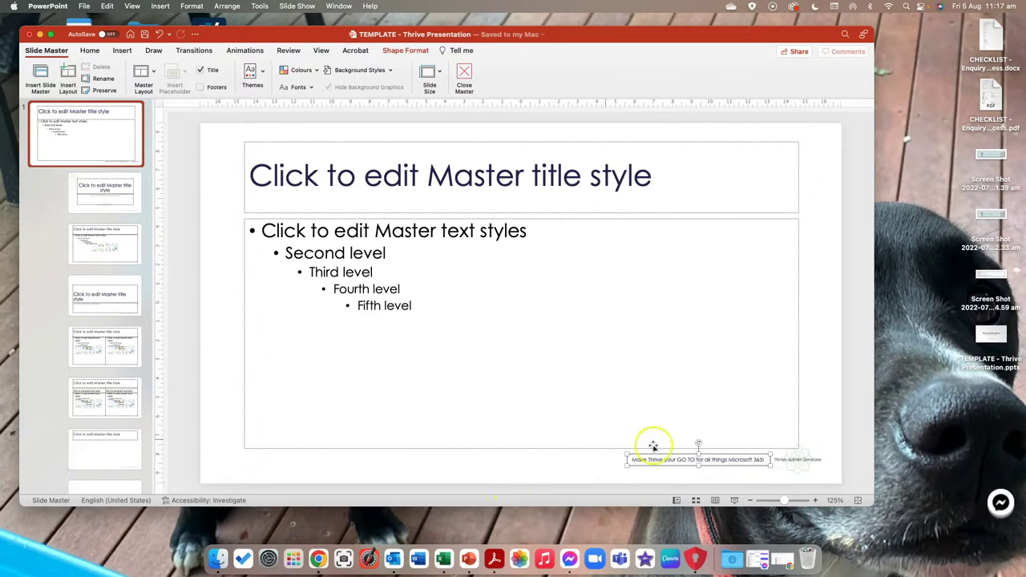
pyautogui.click(363, 177)
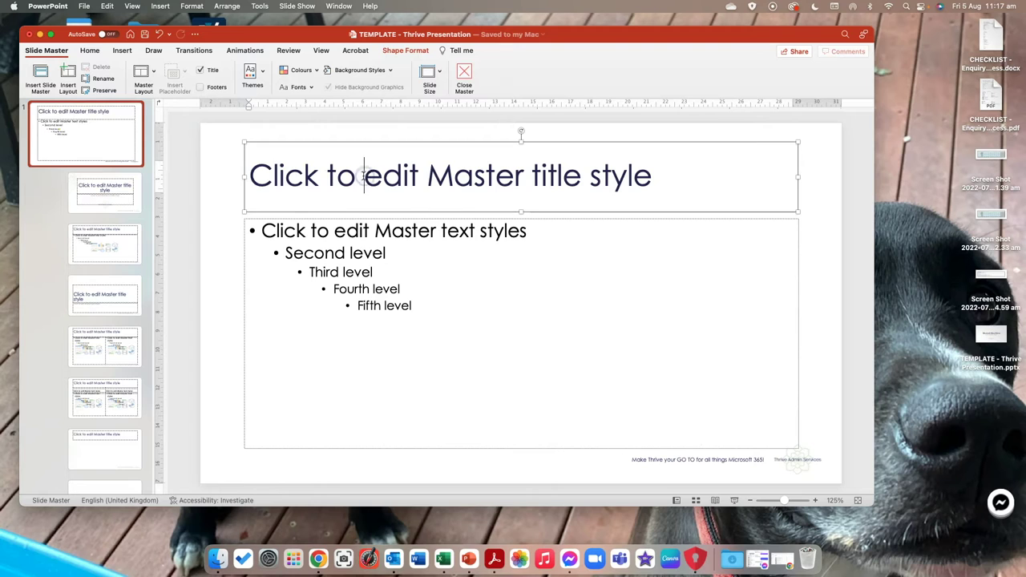
# Step: On the Section Header layout, move the large flower watermark from the slide's left edge to its upper-right area
pyautogui.click(87, 193)
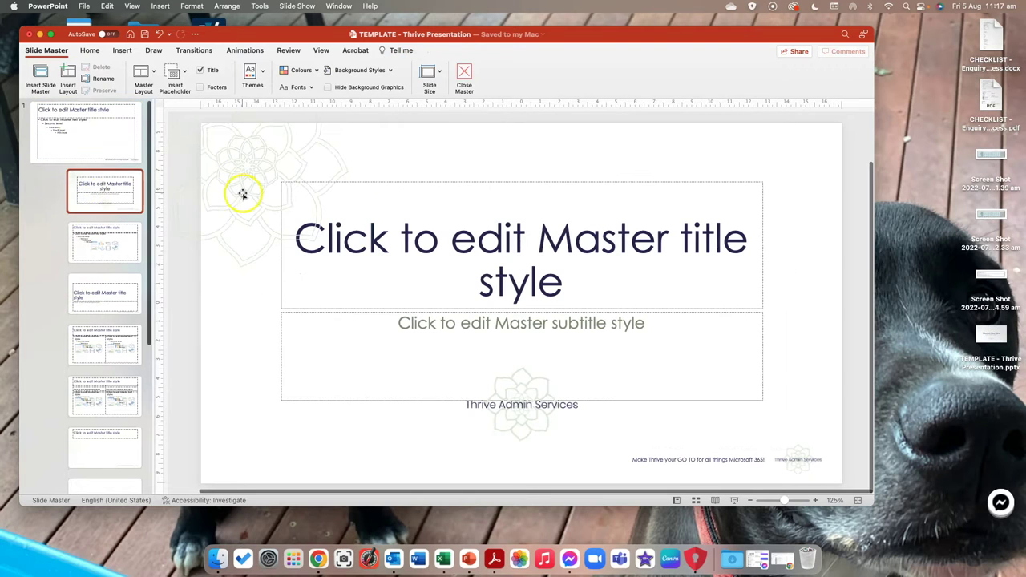
pyautogui.click(123, 234)
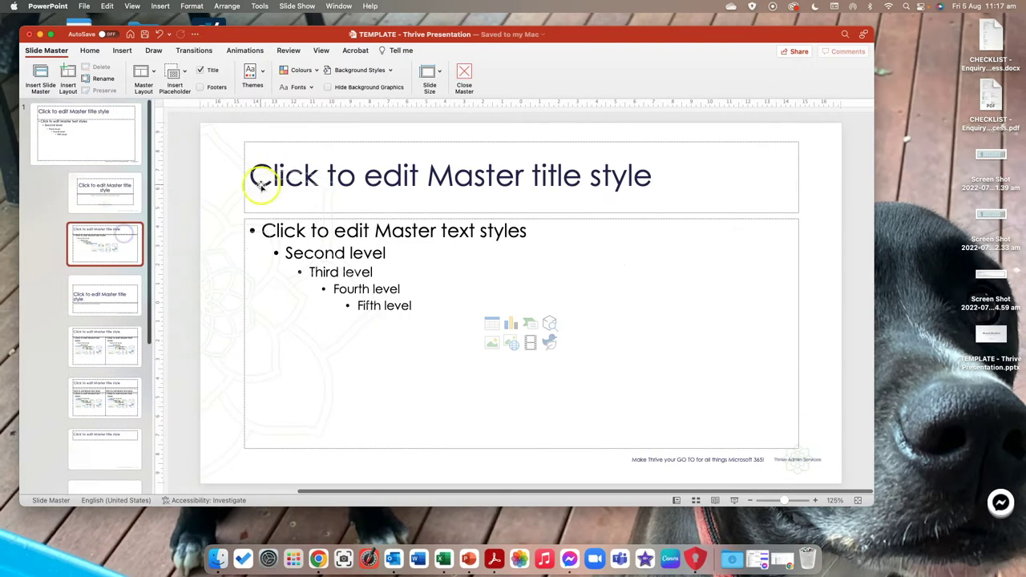
pyautogui.click(133, 302)
pyautogui.click(216, 361)
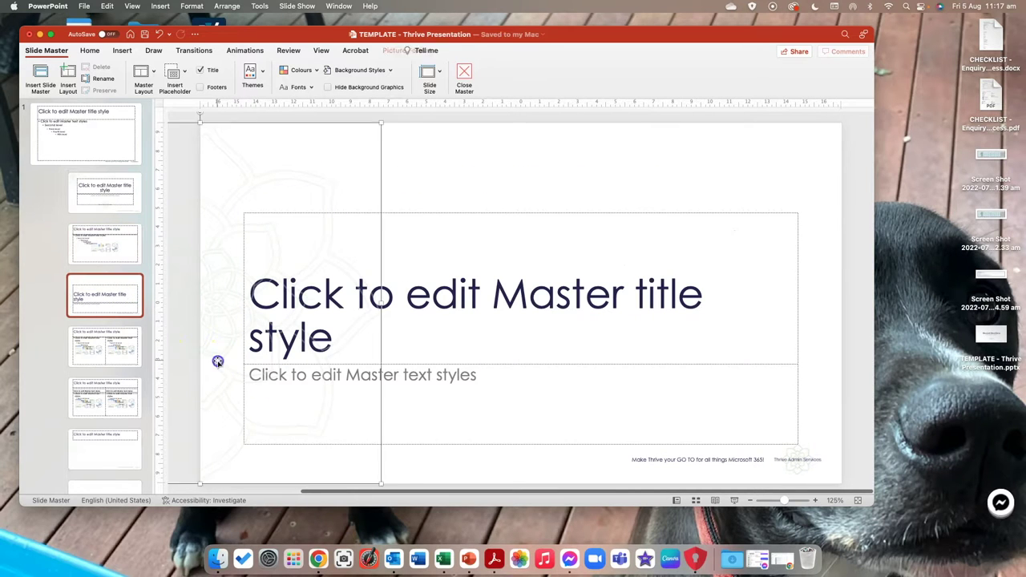
pyautogui.moveTo(218, 362); pyautogui.dragTo(809, 361)
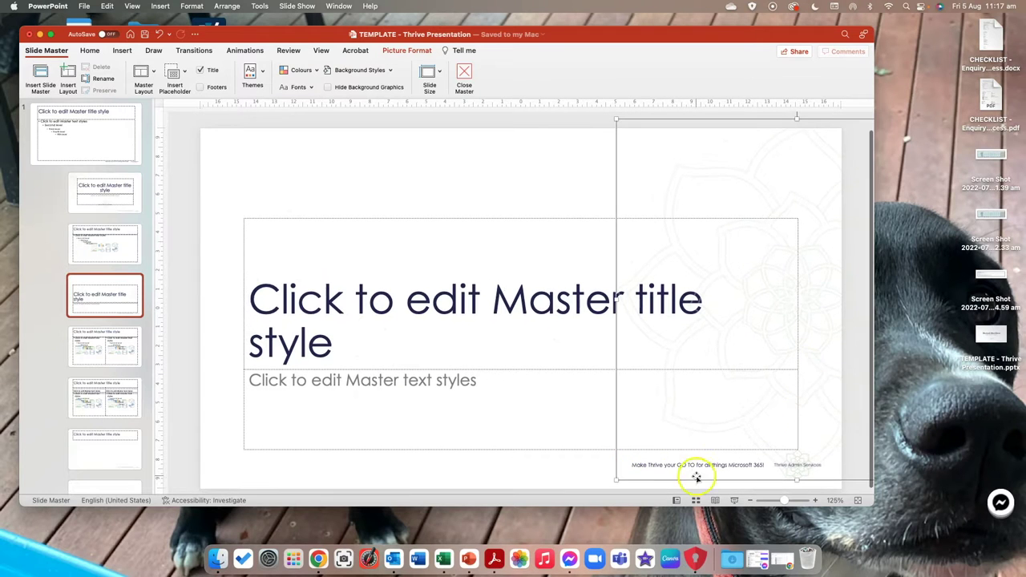
pyautogui.moveTo(788, 317); pyautogui.dragTo(783, 270)
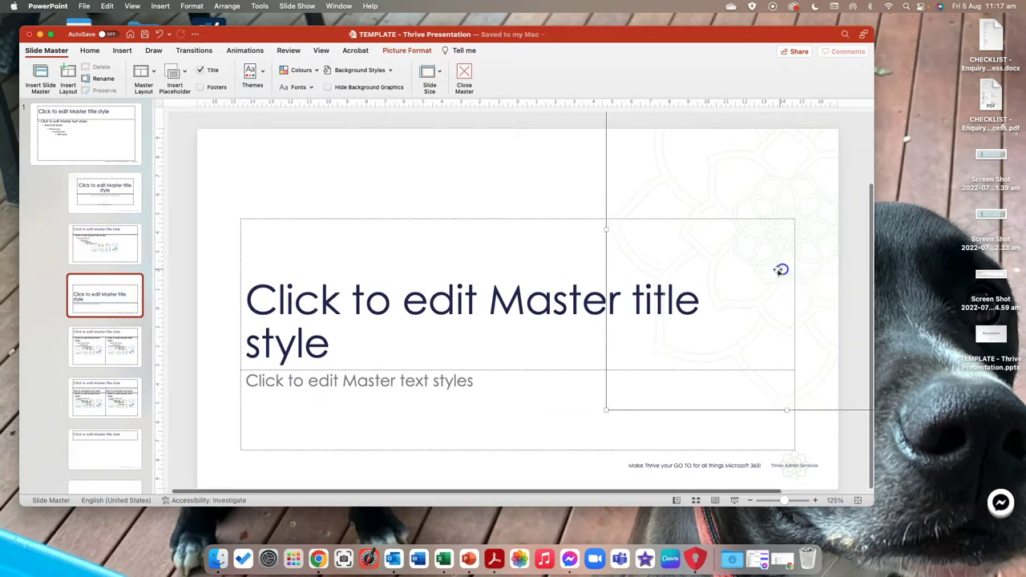
# Step: Review the Two Content, Comparison, Title Only and Blank layouts, and close the Slide Master view
pyautogui.click(87, 349)
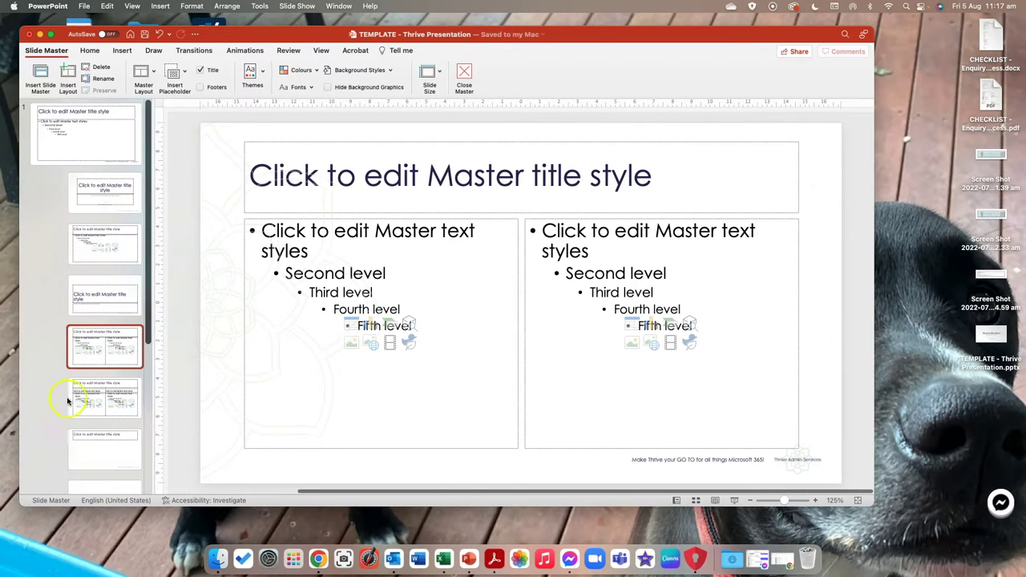
pyautogui.click(71, 401)
pyautogui.click(86, 457)
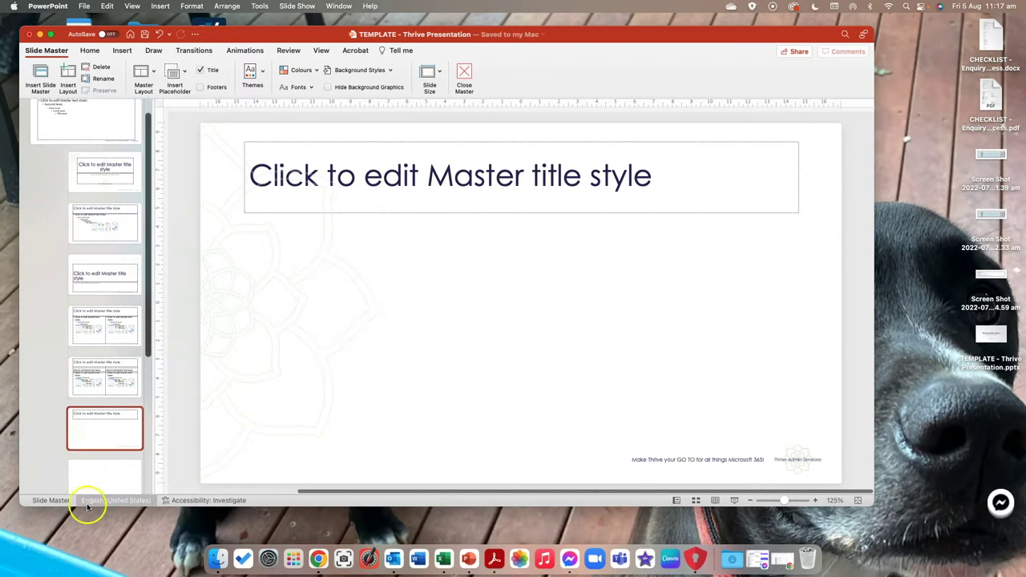
pyautogui.scroll(-5, 80, 425)
pyautogui.click(85, 367)
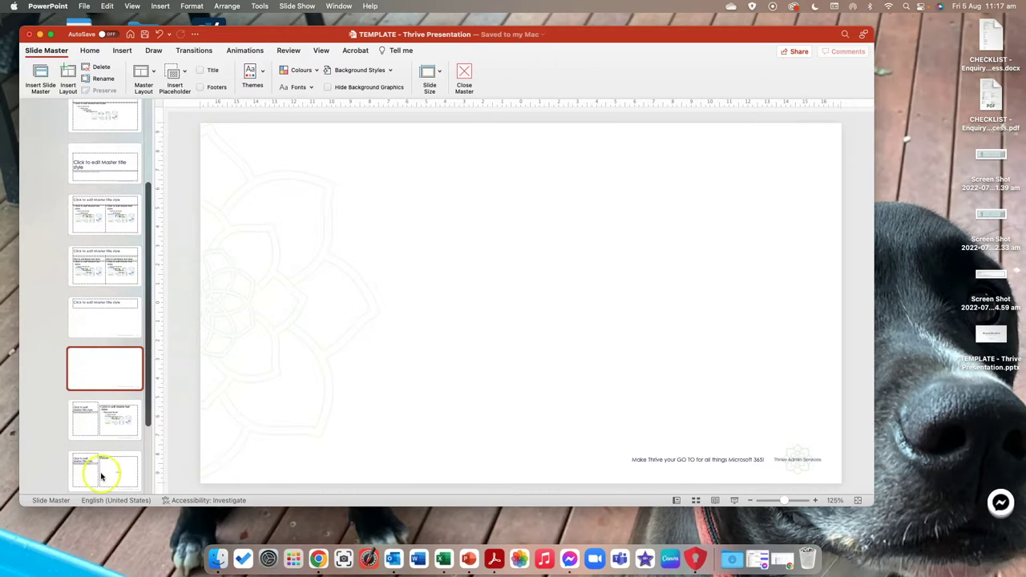
pyautogui.scroll(-3, 94, 461)
pyautogui.scroll(6, 91, 453)
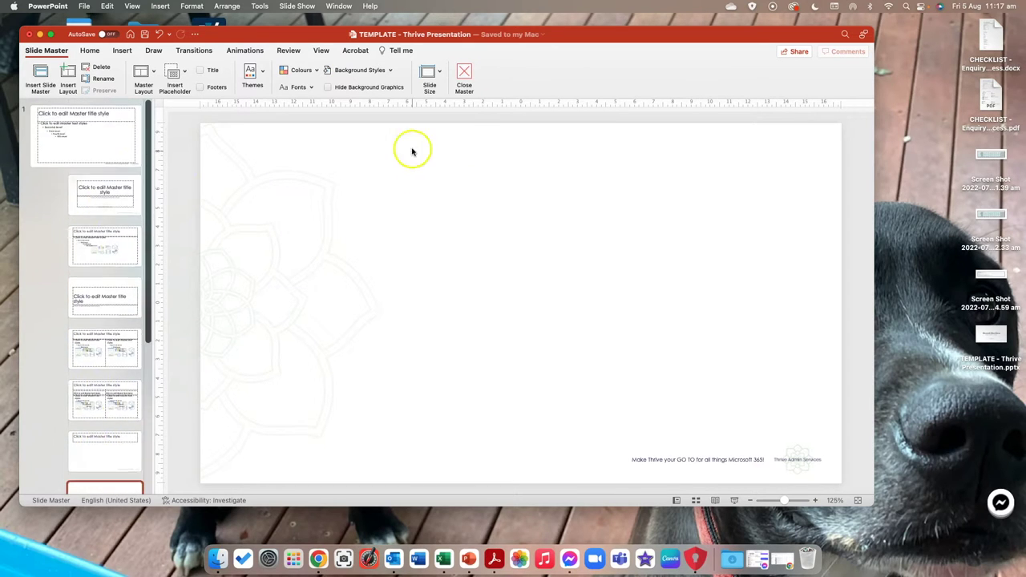
pyautogui.click(464, 74)
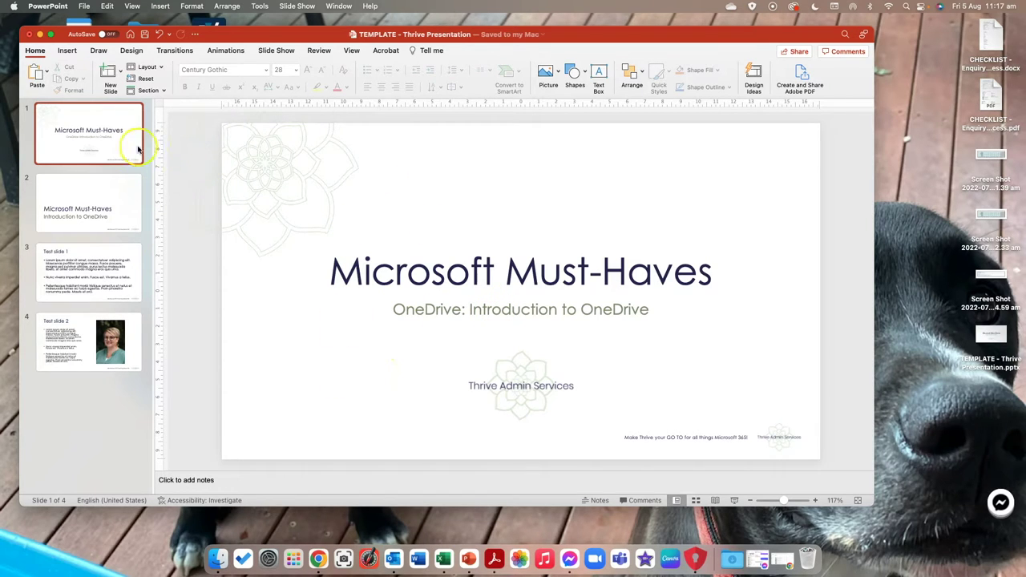
# Step: Examine slides 1 to 4 to check their background graphics, logo and tagline, and whether these can be selected
pyautogui.click(62, 137)
pyautogui.click(512, 382)
pyautogui.click(496, 375)
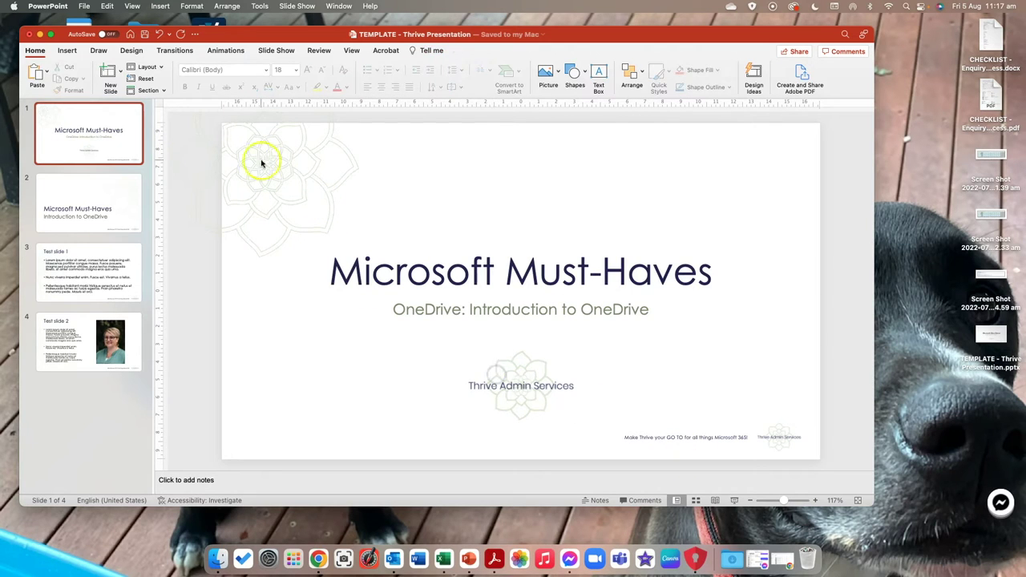
pyautogui.click(258, 253)
pyautogui.click(468, 279)
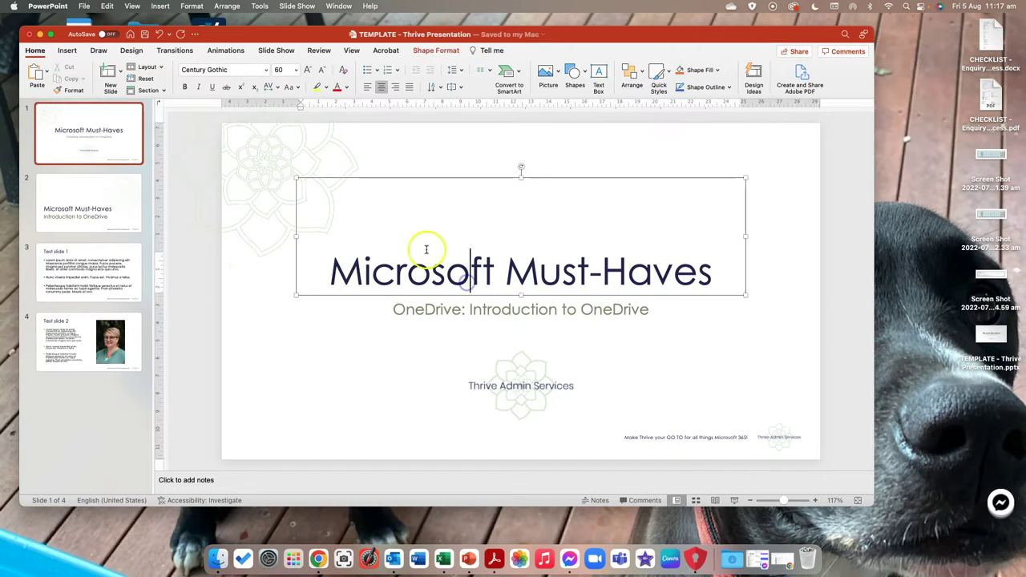
pyautogui.click(94, 225)
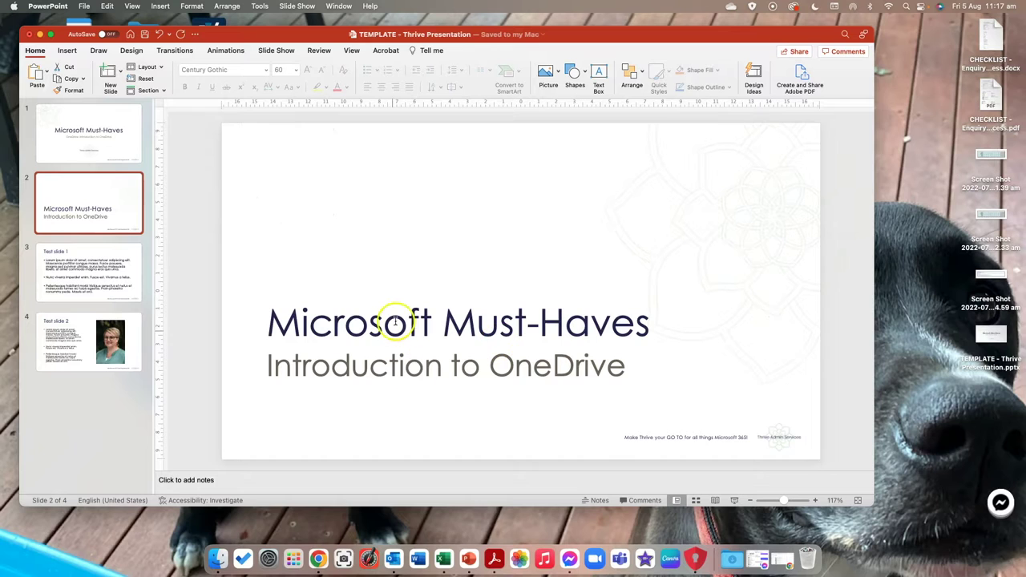
pyautogui.click(676, 440)
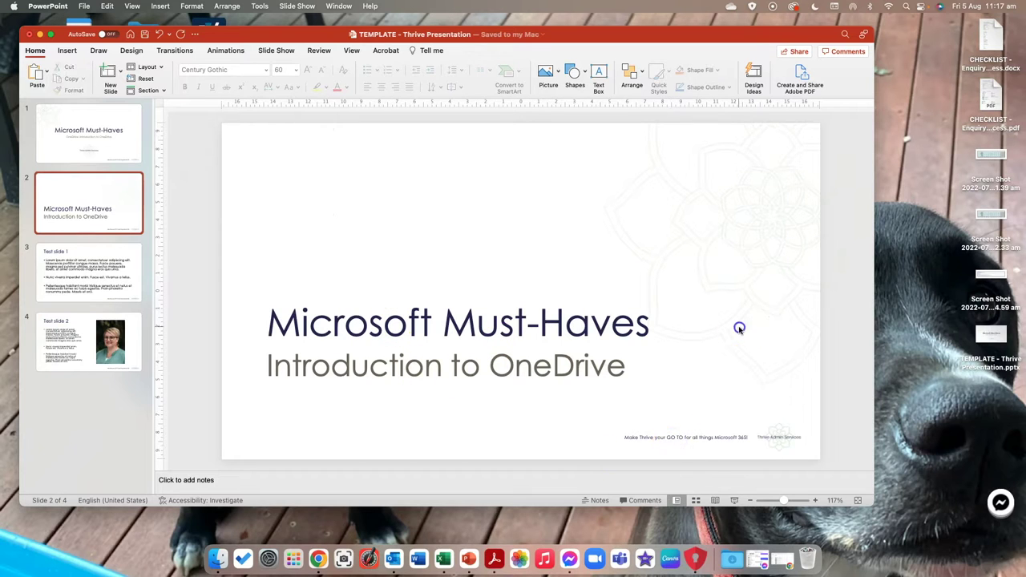
pyautogui.click(579, 430)
pyautogui.click(98, 267)
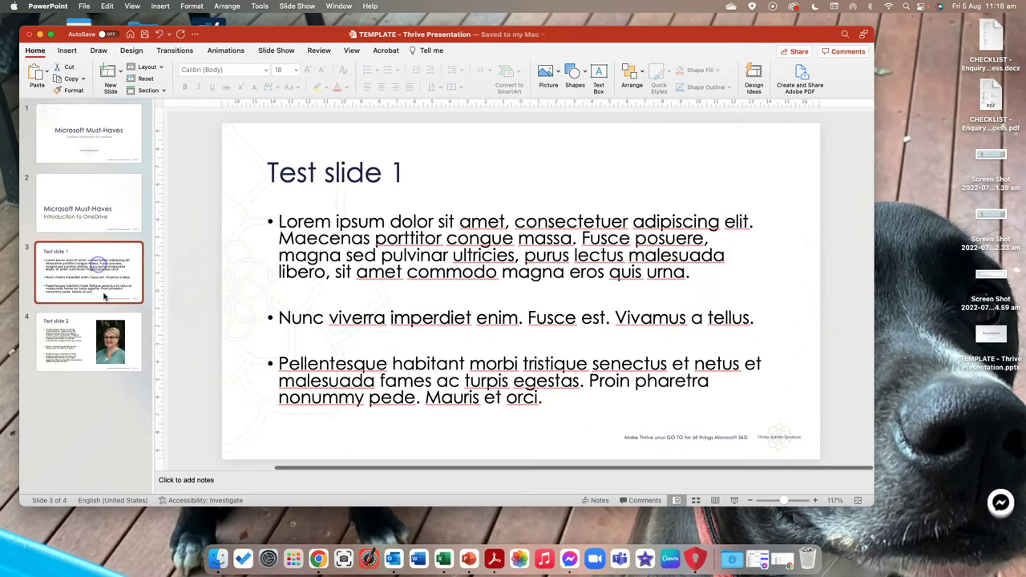
pyautogui.click(78, 351)
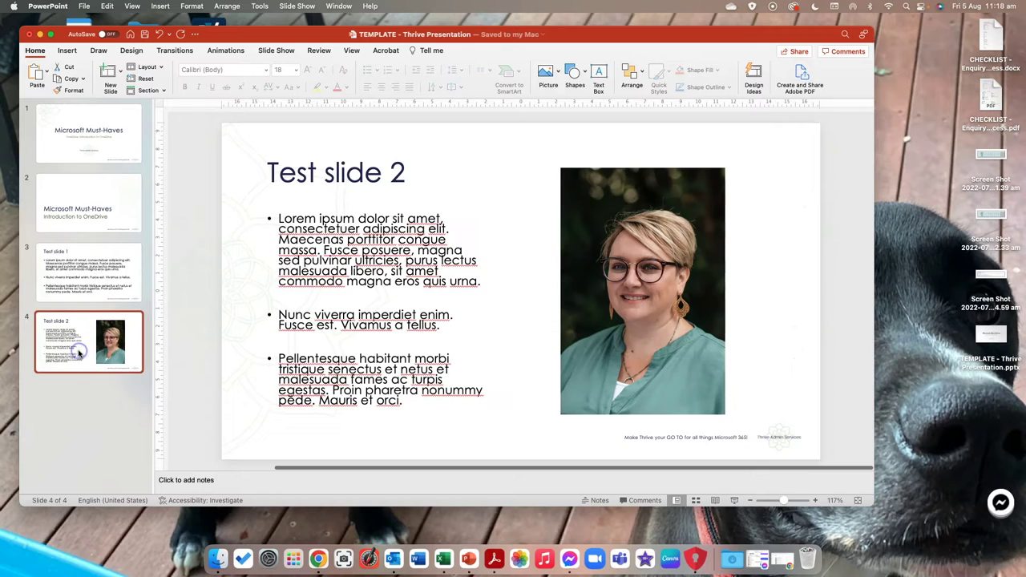
# Step: Add a new slide with the Content with Caption layout after slide 4
pyautogui.click(119, 71)
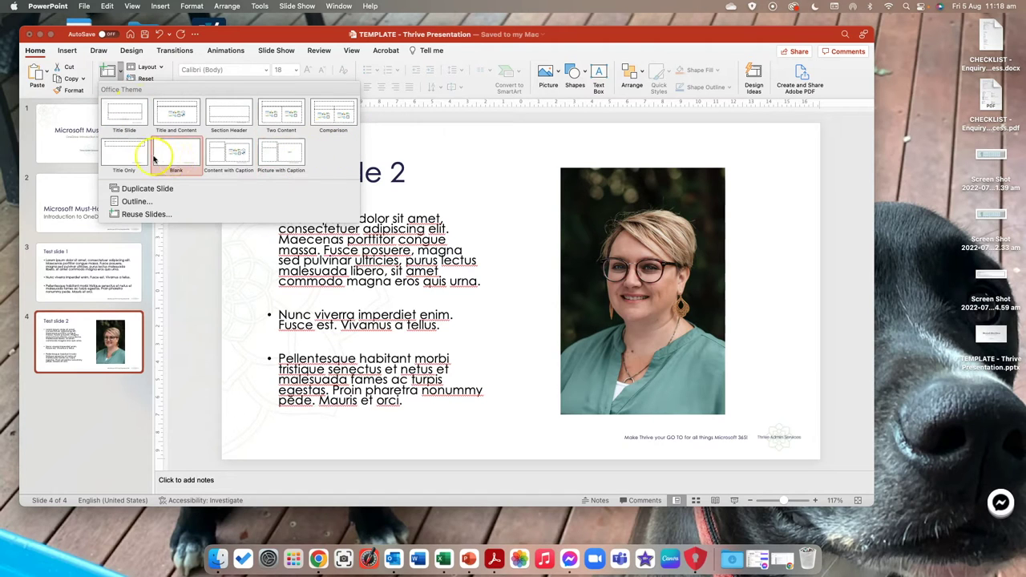
pyautogui.click(237, 153)
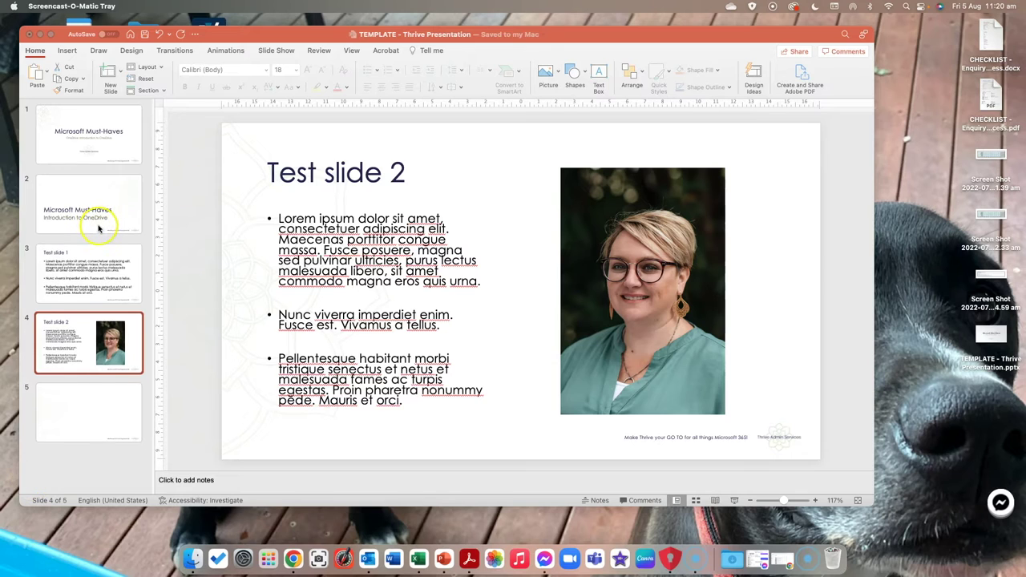
# Step: On slide 3, select the first bullet paragraph and view the custom bullet characters available for it
pyautogui.click(81, 265)
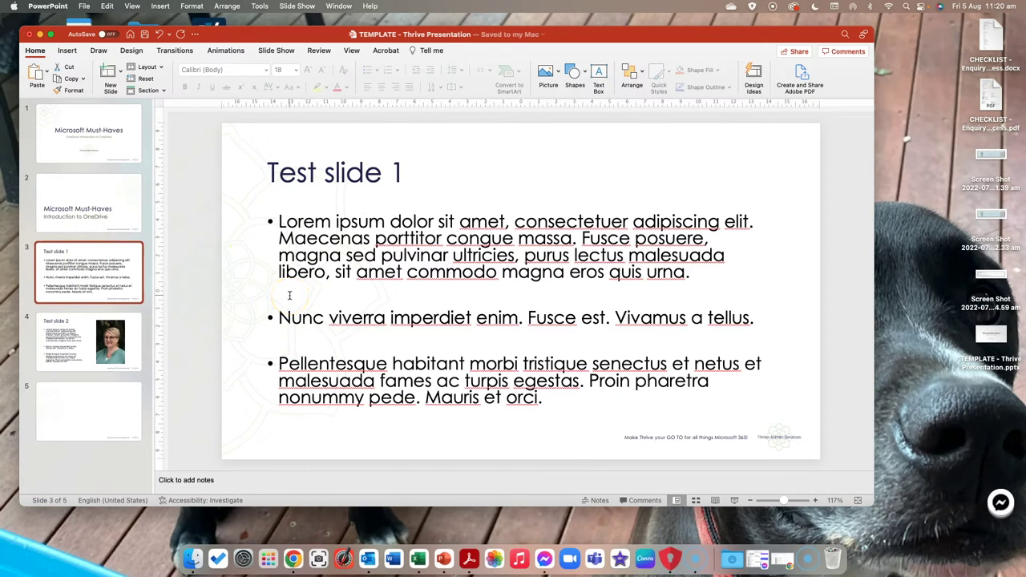
pyautogui.click(271, 222)
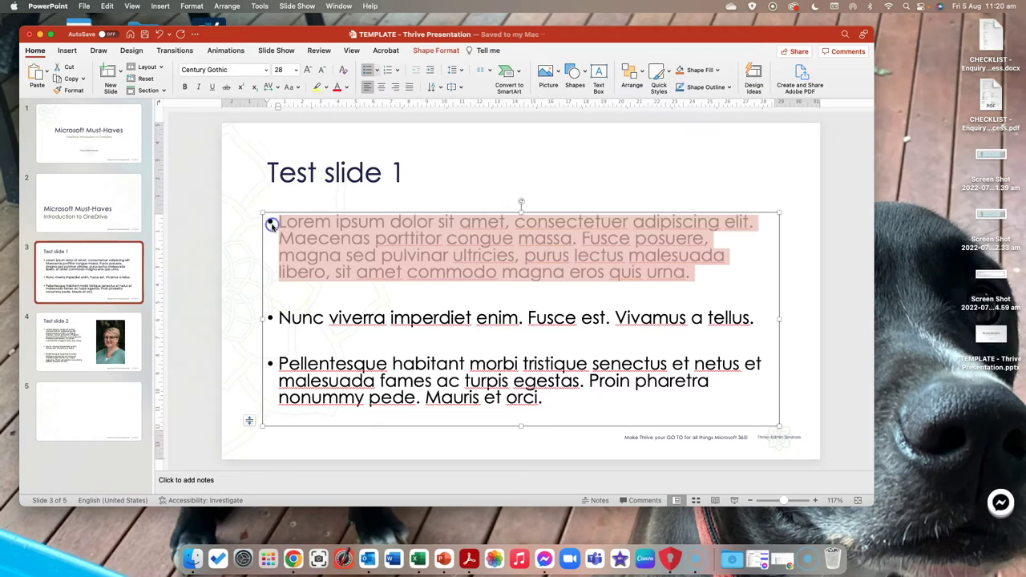
pyautogui.click(378, 72)
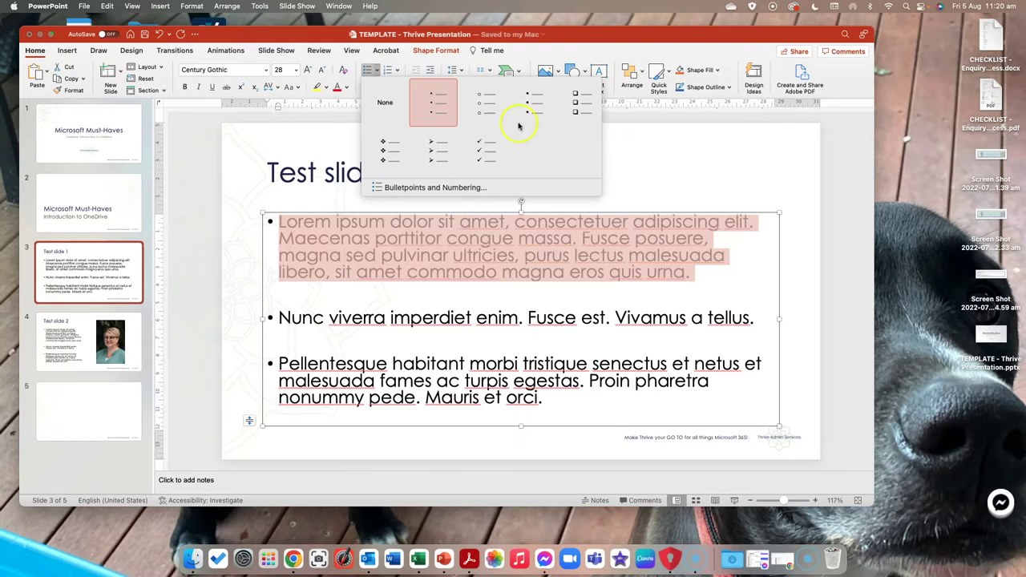
pyautogui.click(454, 188)
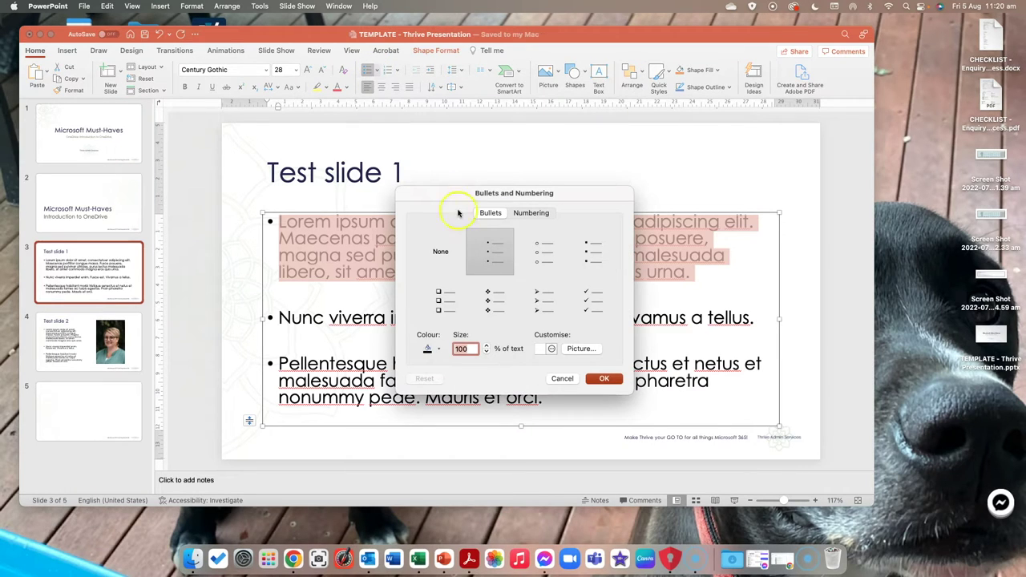
pyautogui.click(552, 349)
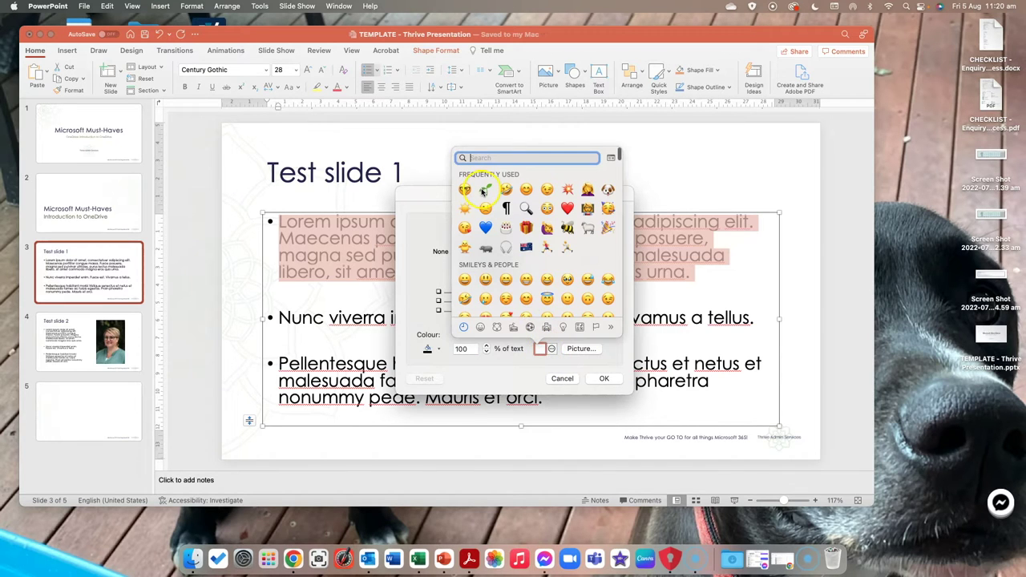
pyautogui.click(567, 378)
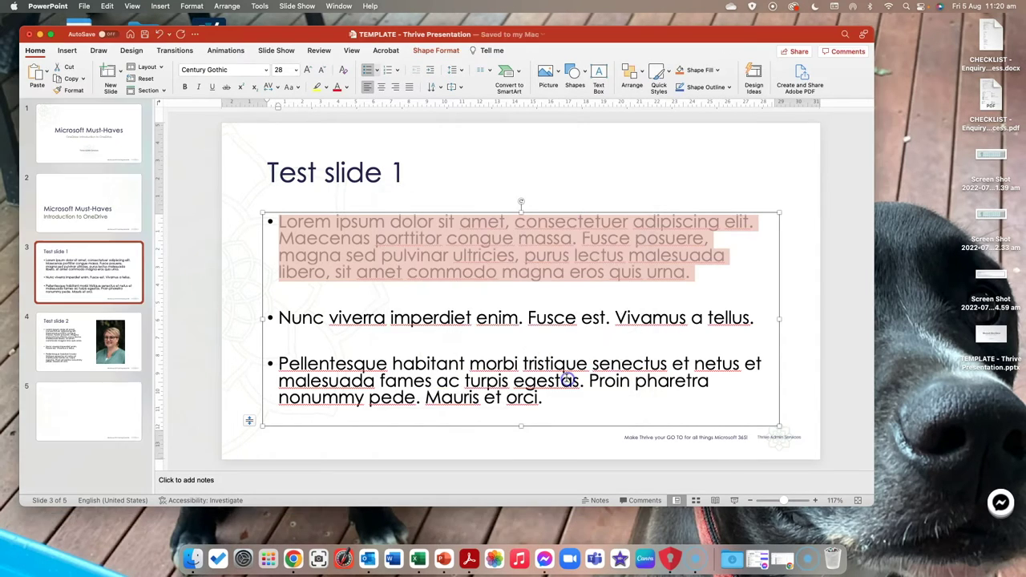
# Step: Change the bullet colour of slide 3's first paragraph to the grey-green recent colour
pyautogui.click(377, 71)
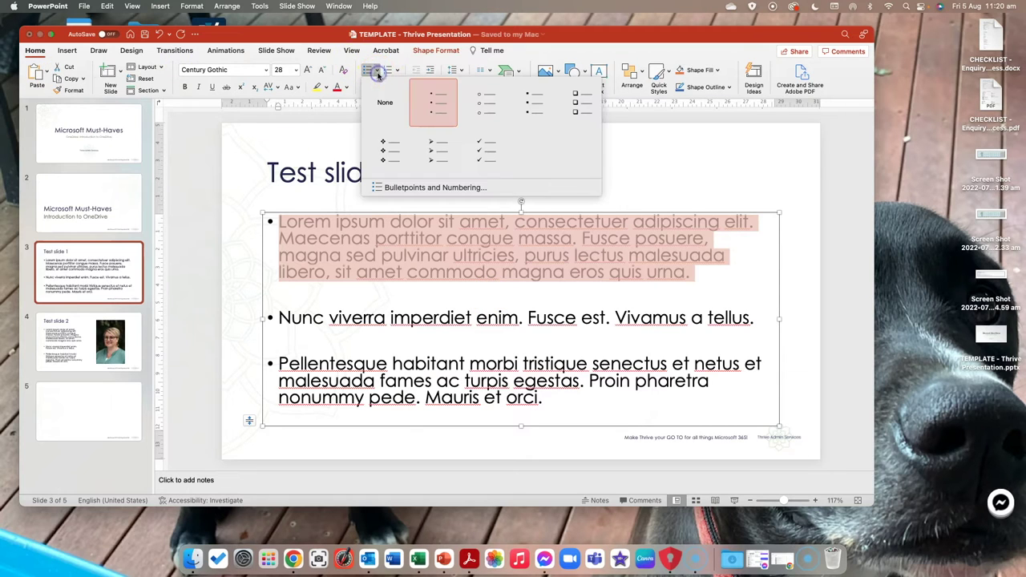
pyautogui.click(405, 189)
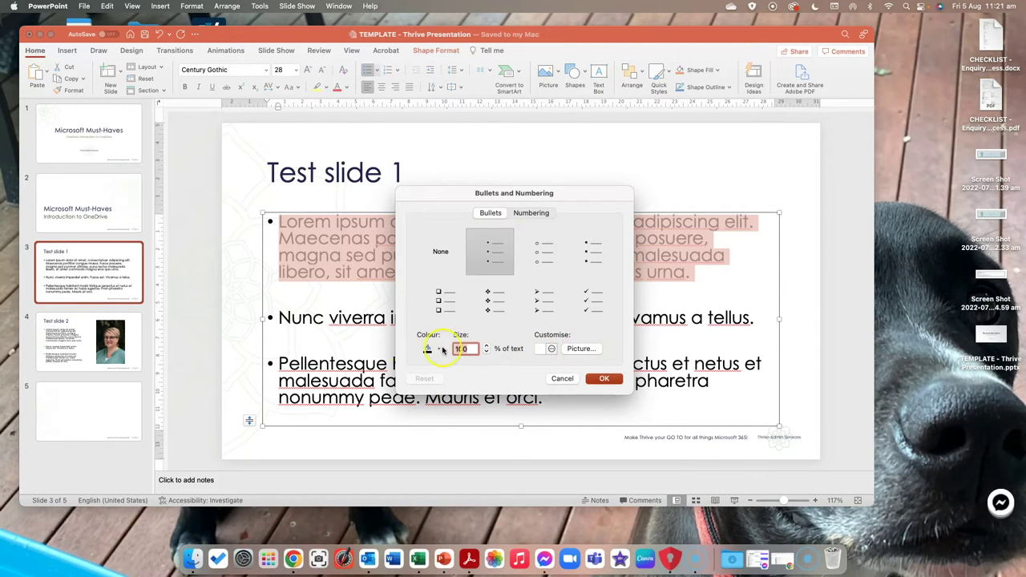
pyautogui.click(432, 350)
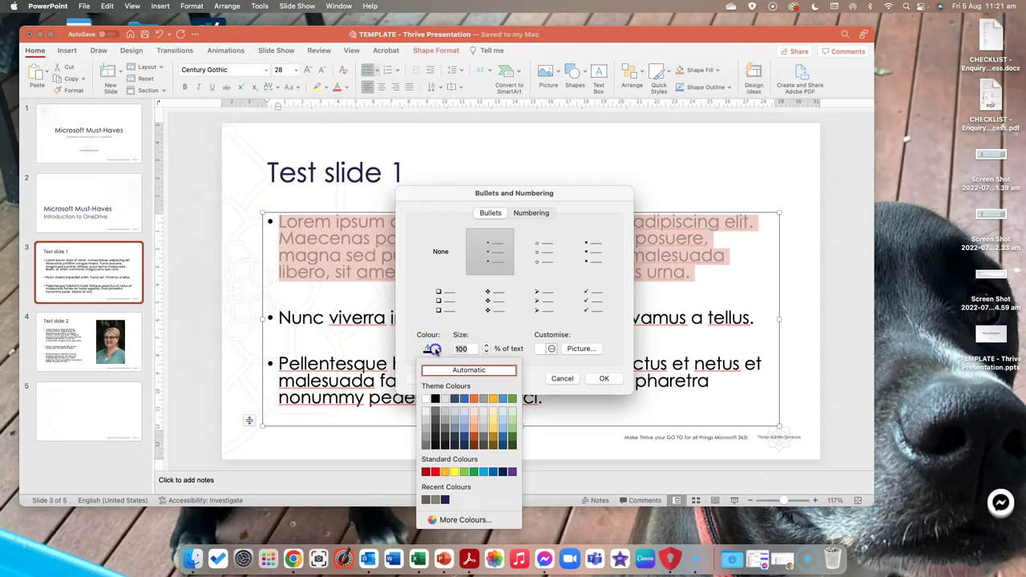
pyautogui.click(434, 500)
pyautogui.click(600, 378)
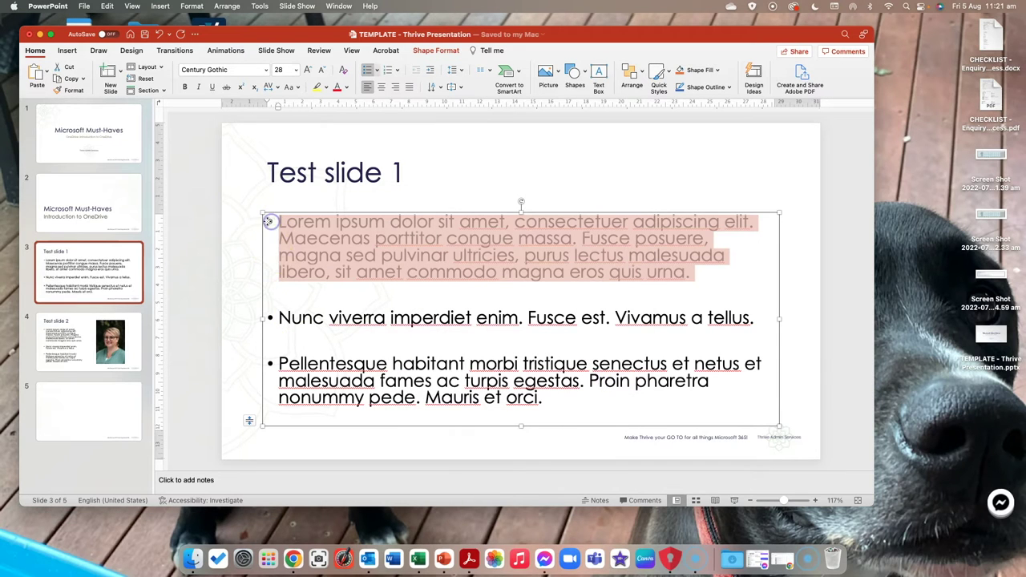
# Step: Apply the grey-green recent colour to the bullets of all paragraphs in slide 3's text box
pyautogui.click(293, 237)
pyautogui.moveTo(280, 219); pyautogui.dragTo(360, 426)
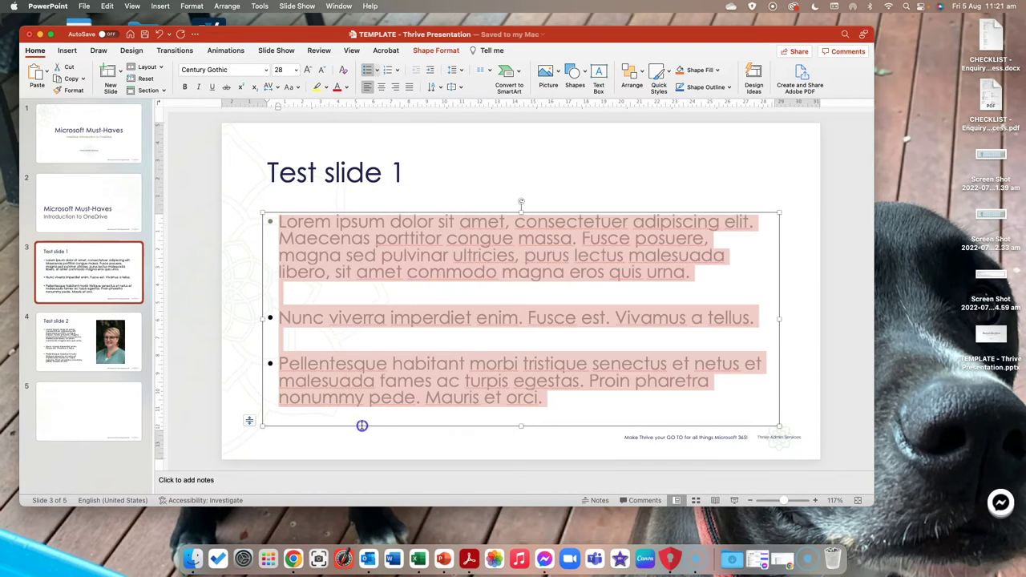
pyautogui.click(375, 70)
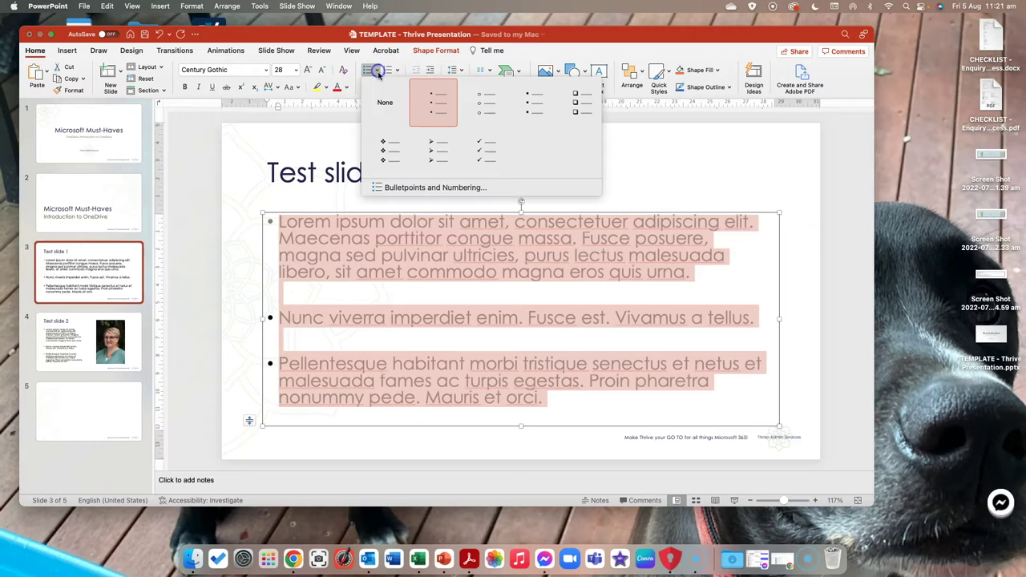
pyautogui.click(409, 186)
pyautogui.click(428, 351)
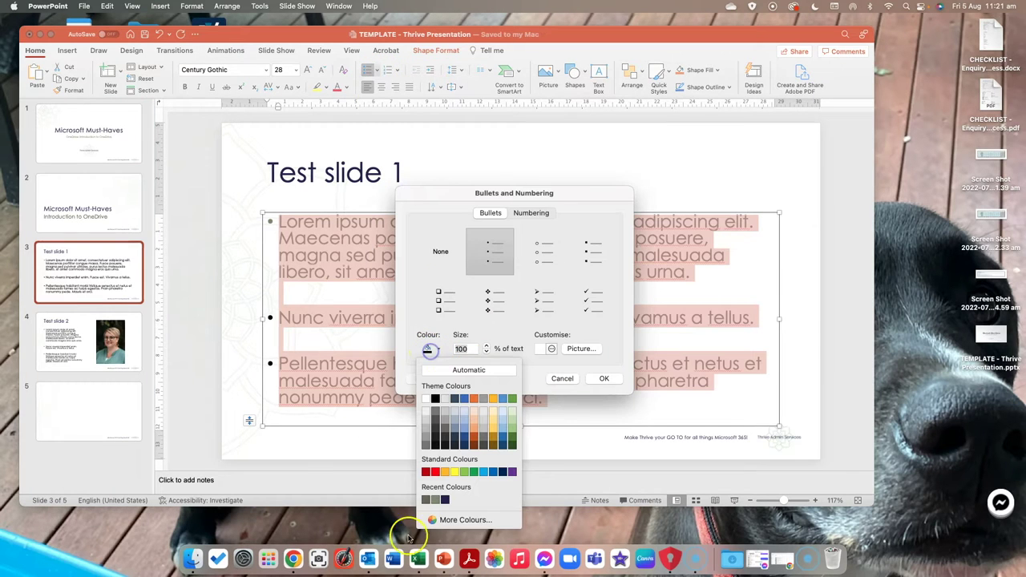
pyautogui.click(431, 501)
pyautogui.click(603, 378)
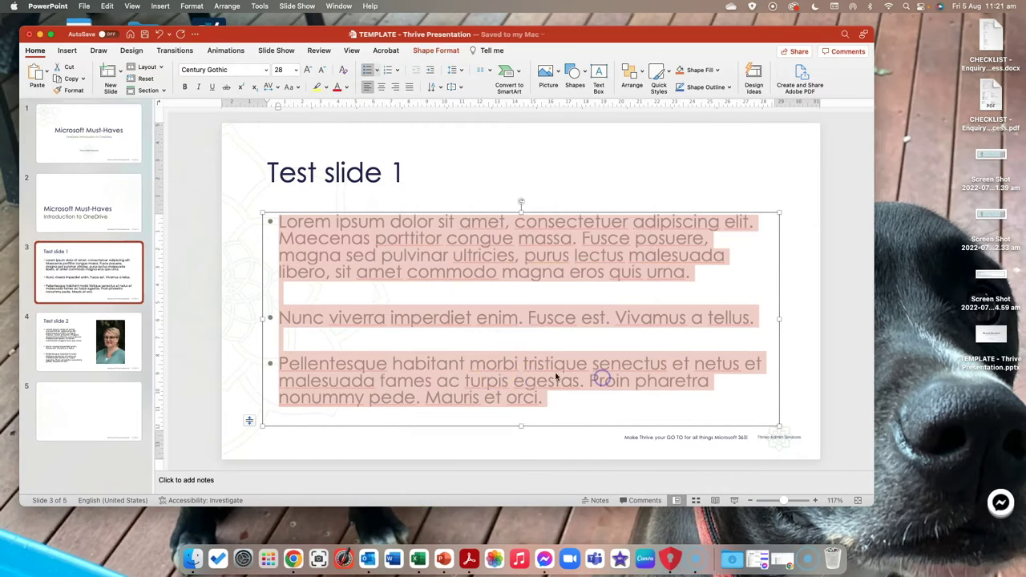
pyautogui.click(427, 364)
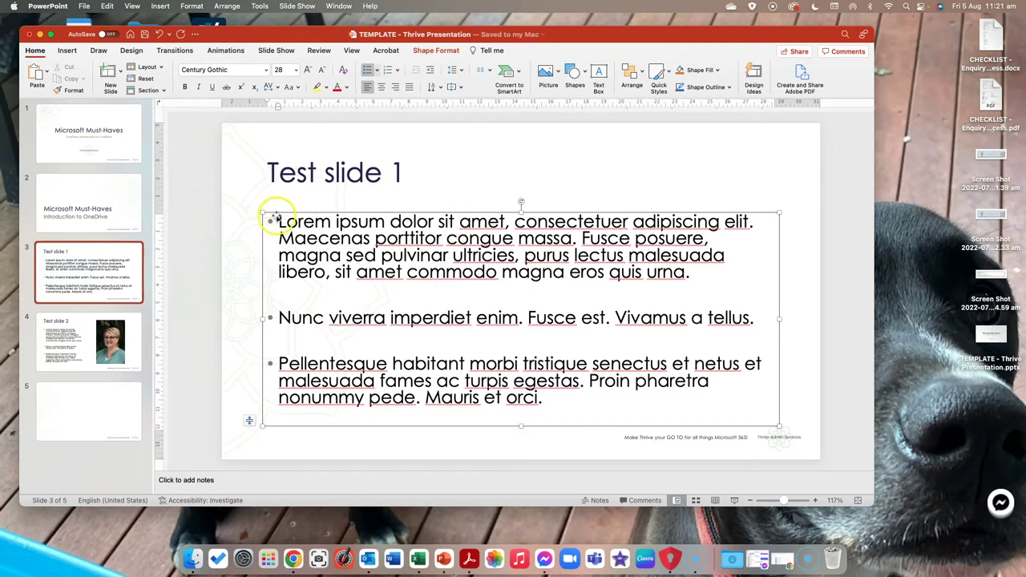
# Step: Replace all bullets in slide 3's text box with the green seedling emoji as a custom character
pyautogui.click(298, 221)
pyautogui.moveTo(298, 221); pyautogui.dragTo(547, 403)
pyautogui.click(377, 72)
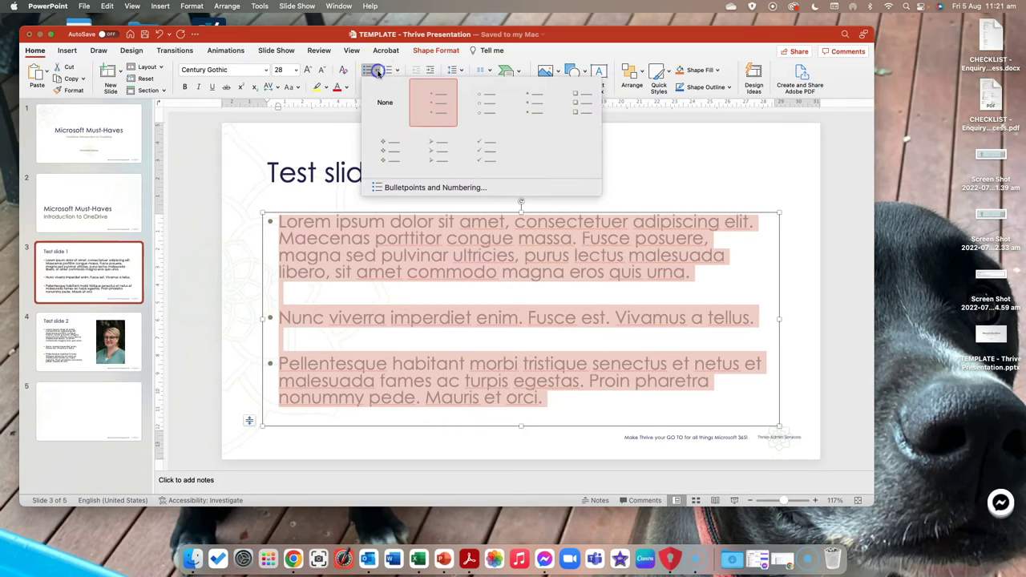
pyautogui.click(433, 189)
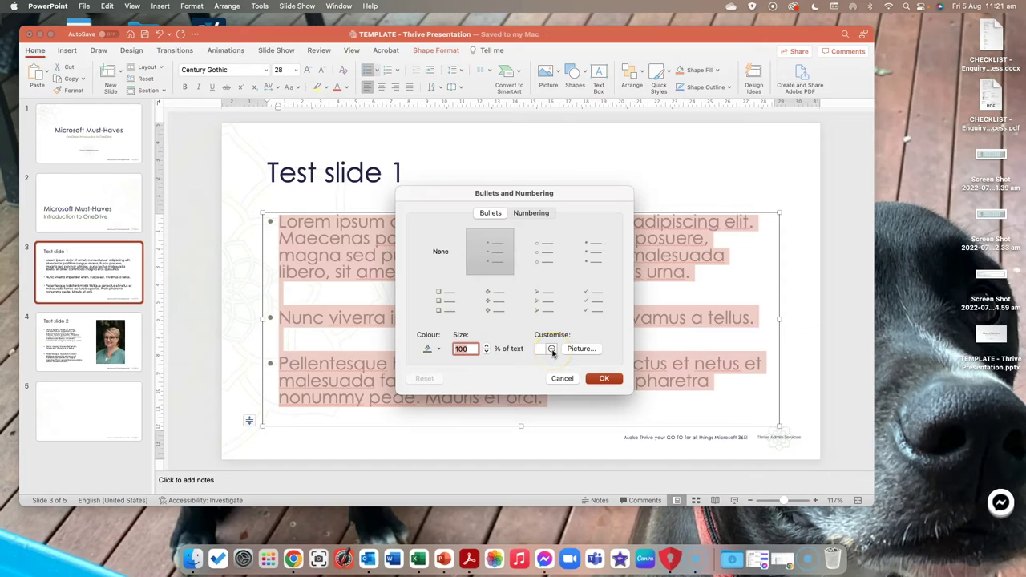
pyautogui.click(551, 350)
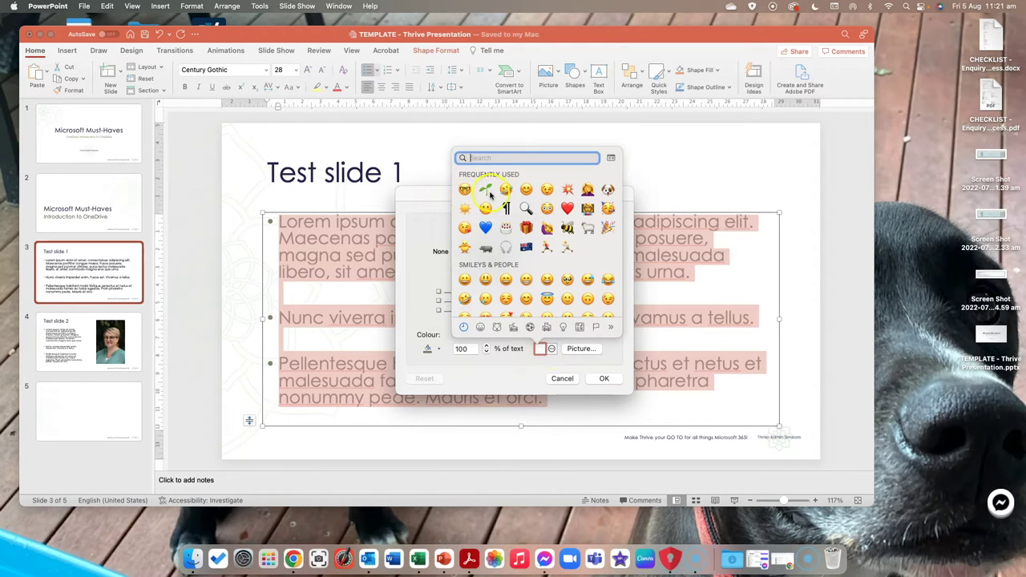
pyautogui.press('Return')
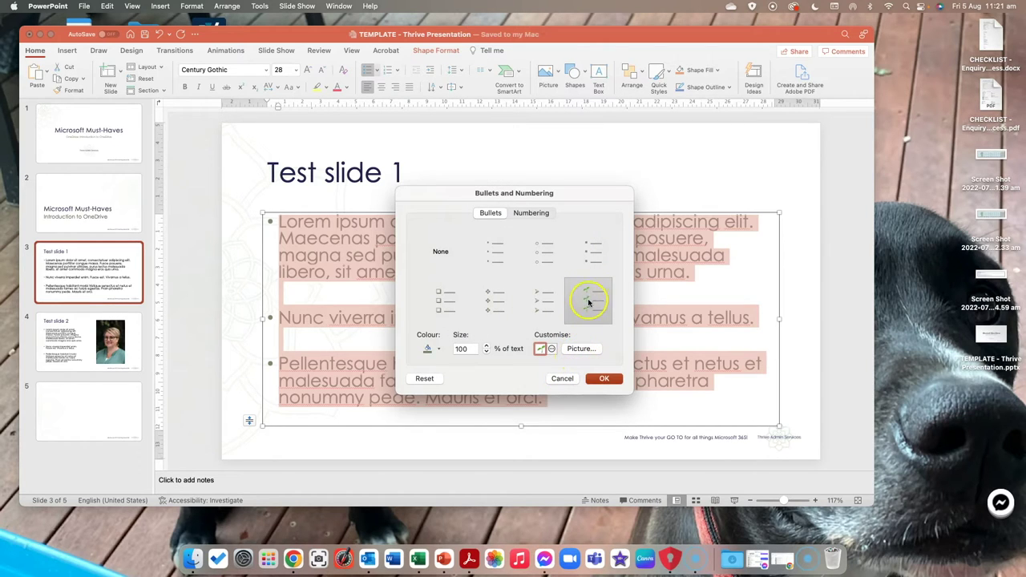
pyautogui.click(604, 379)
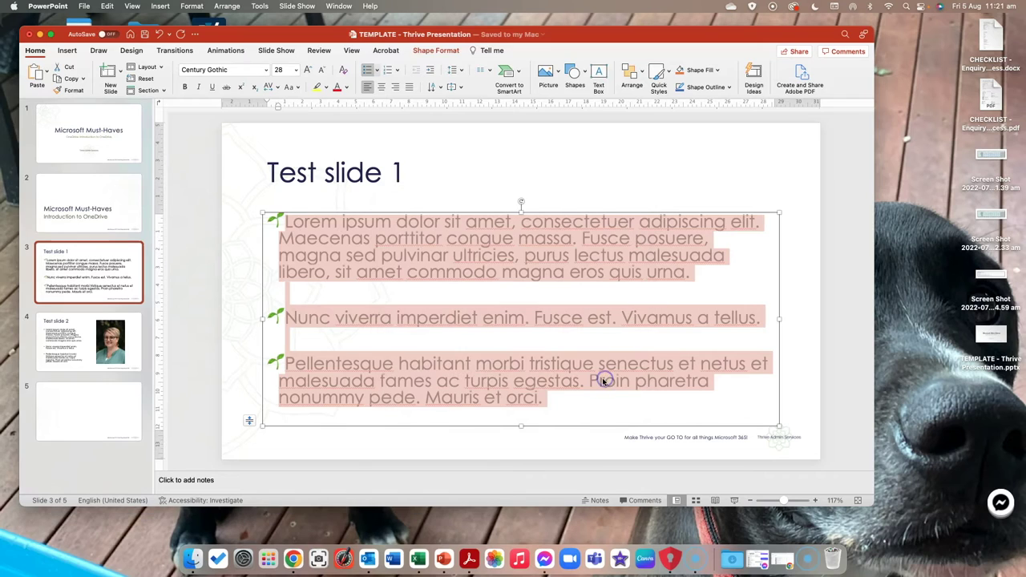
pyautogui.moveTo(273, 225); pyautogui.dragTo(293, 315)
pyautogui.click(278, 314)
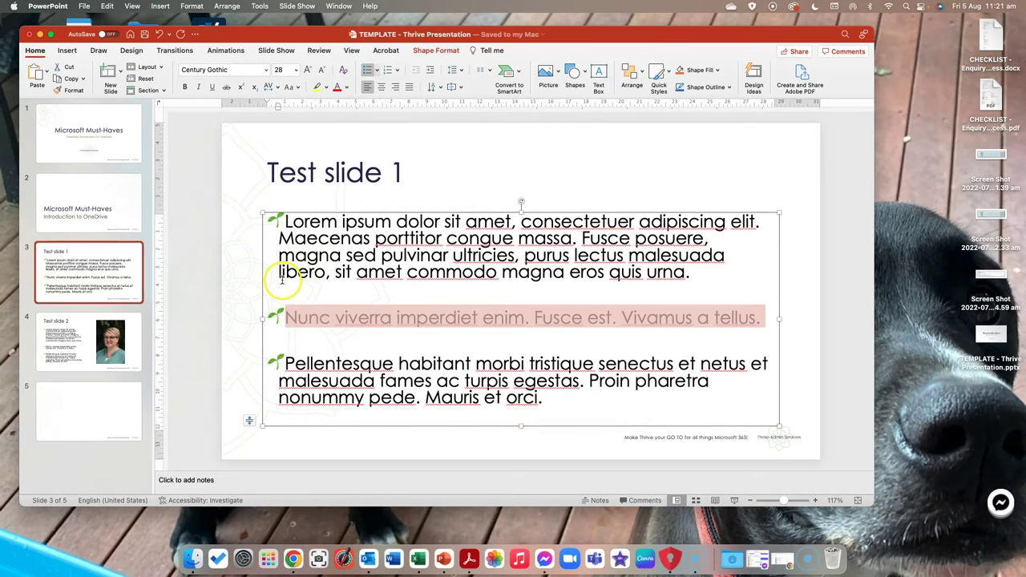
# Step: Replace all of slide 3's bullets with picture bullets using the portrait profile photo from the 05 - Information Pack folder
pyautogui.moveTo(275, 221); pyautogui.dragTo(554, 404)
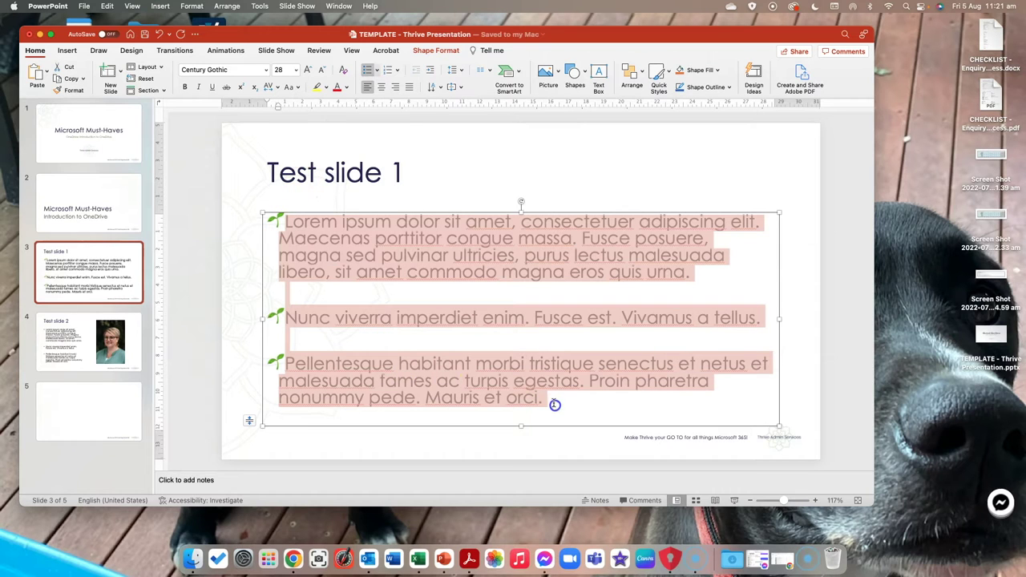
pyautogui.click(375, 70)
pyautogui.click(447, 186)
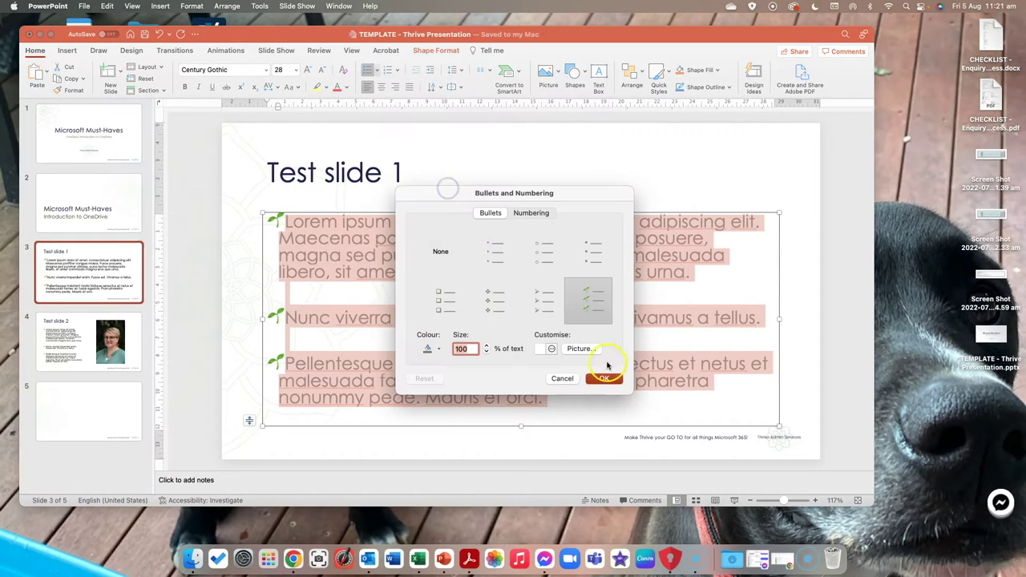
pyautogui.click(578, 351)
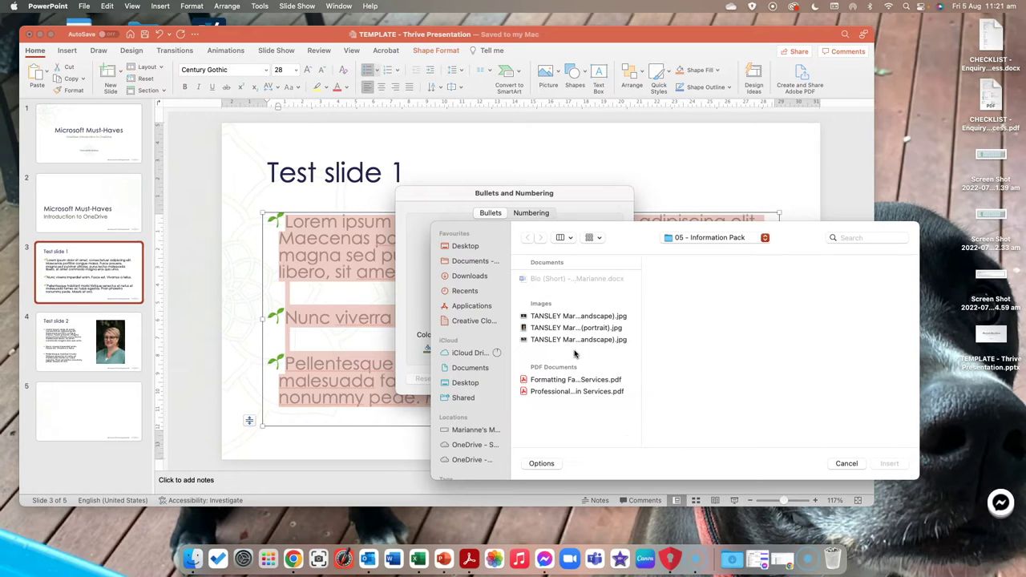
pyautogui.click(548, 328)
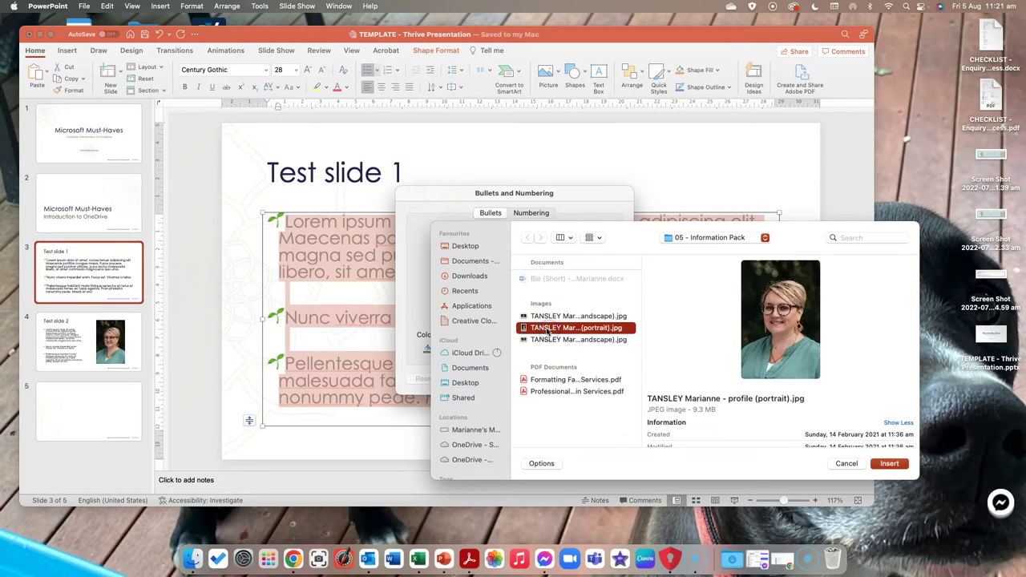
pyautogui.click(889, 463)
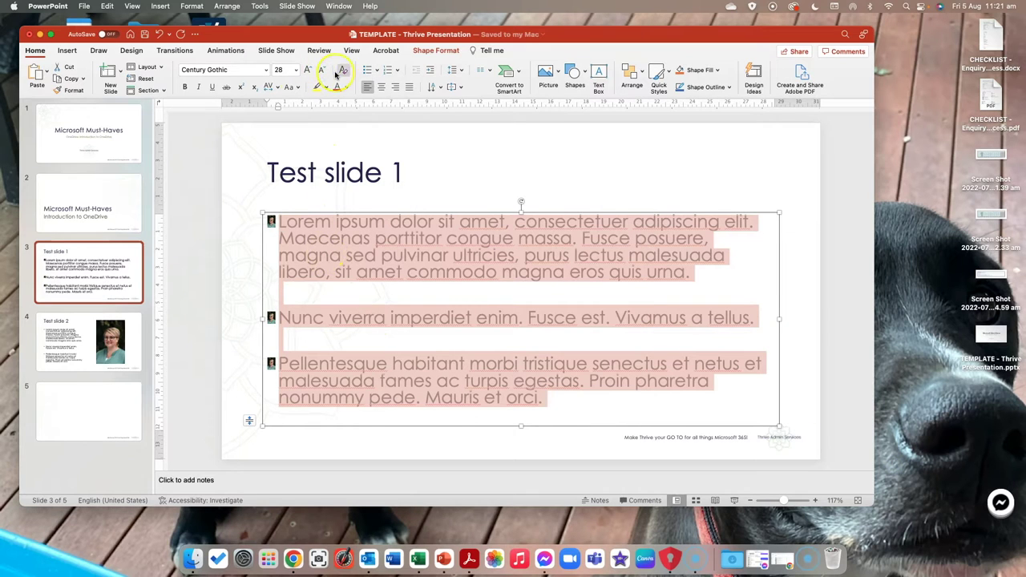
# Step: Set all of slide 3's bullets to the picture TAS_Graphic_Solid_trans back_screen_500px.png from the Thrive Toolkit's 03 - Branding folder on the Desktop
pyautogui.click(375, 70)
pyautogui.click(462, 187)
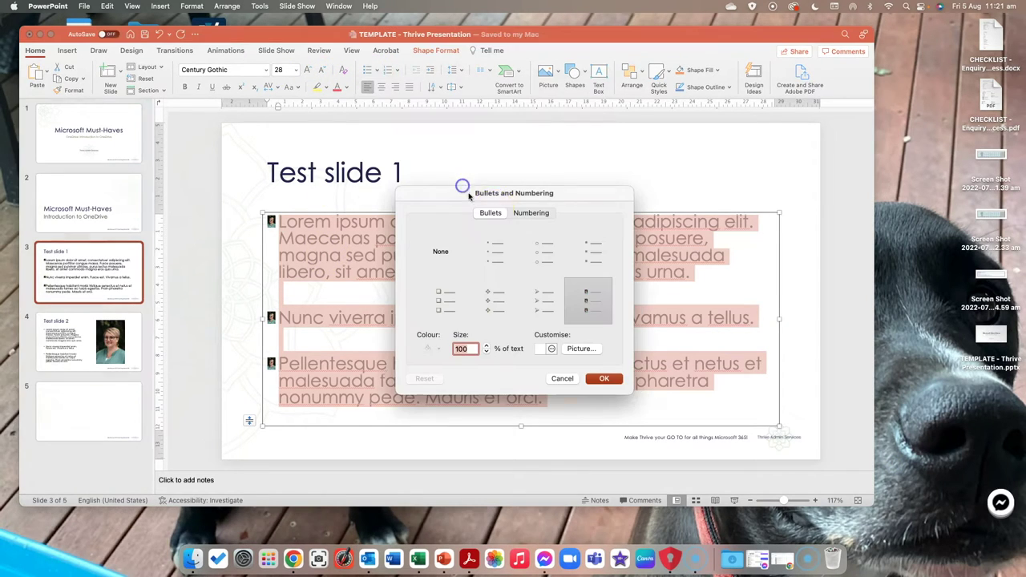
pyautogui.click(582, 350)
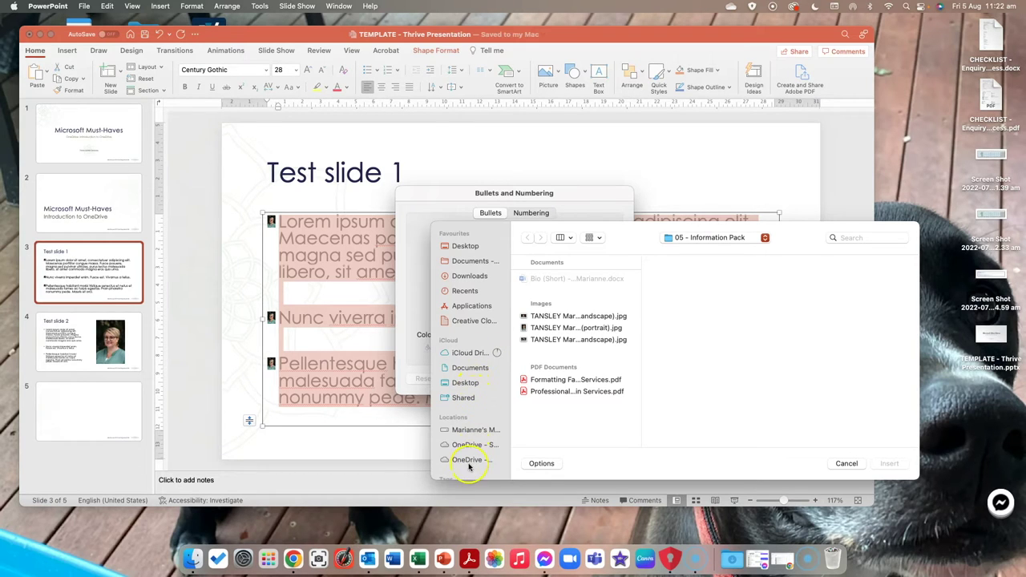
pyautogui.click(458, 246)
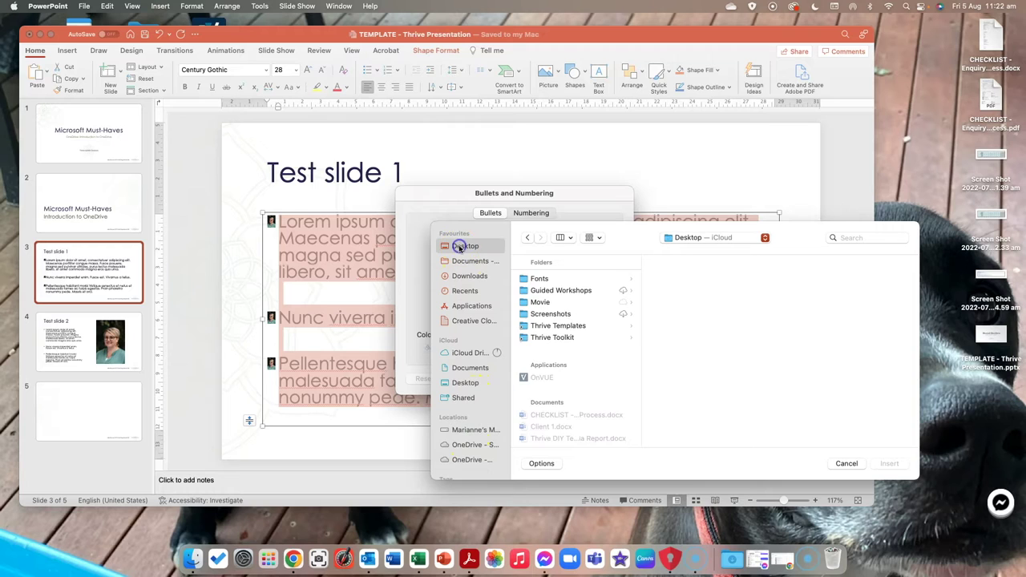
pyautogui.click(551, 338)
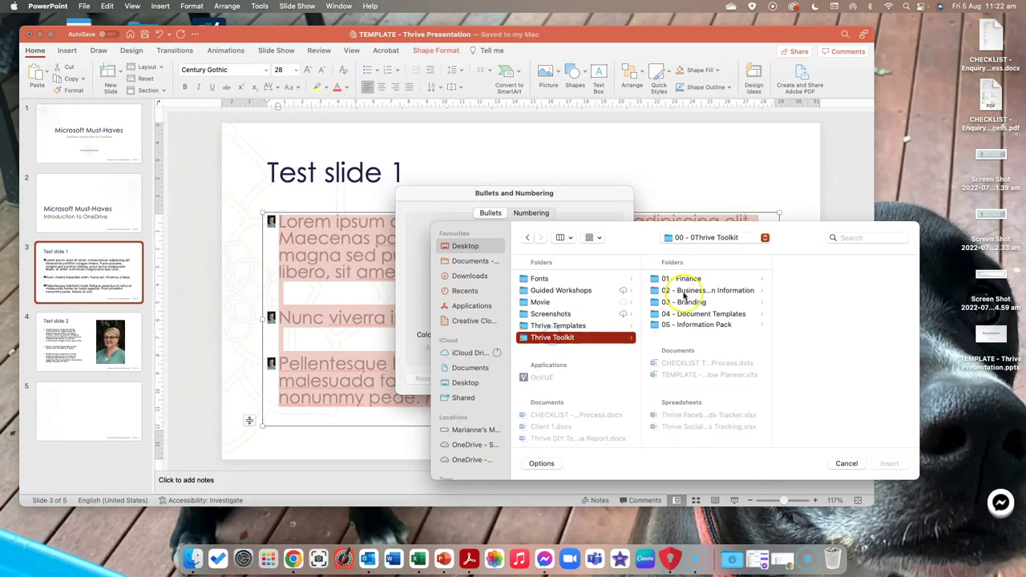
pyautogui.click(683, 303)
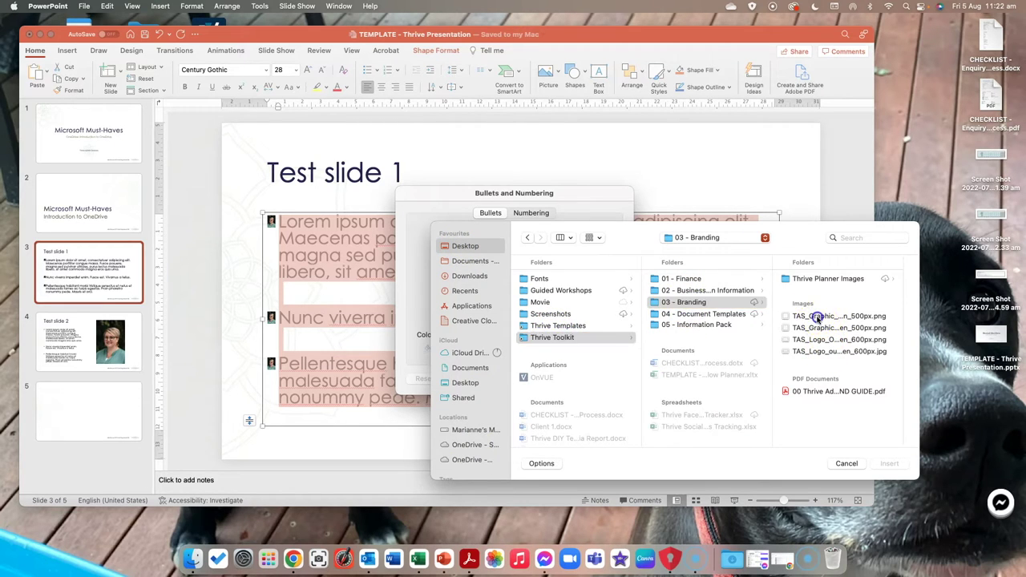
pyautogui.click(805, 316)
pyautogui.click(738, 328)
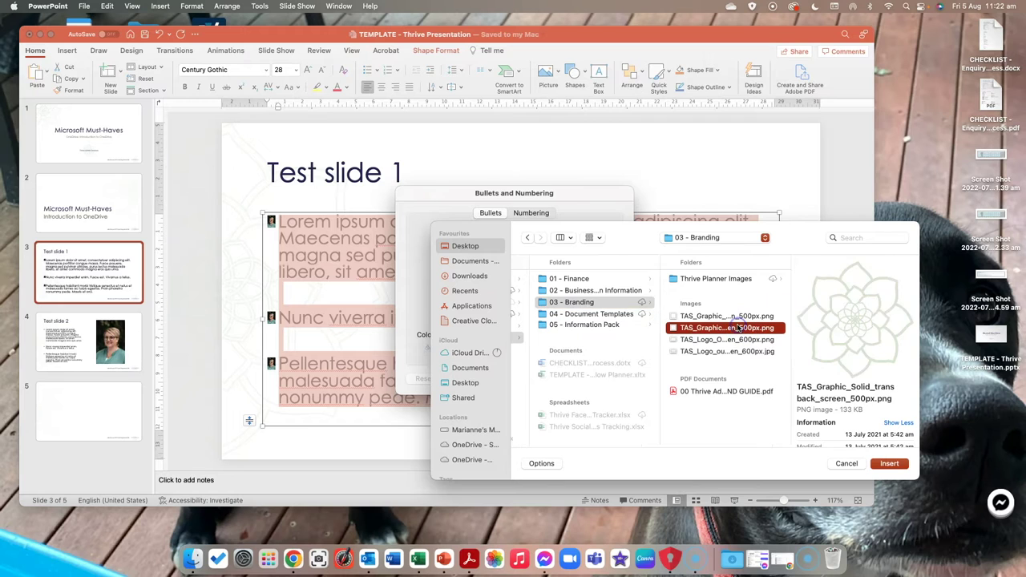
pyautogui.click(889, 463)
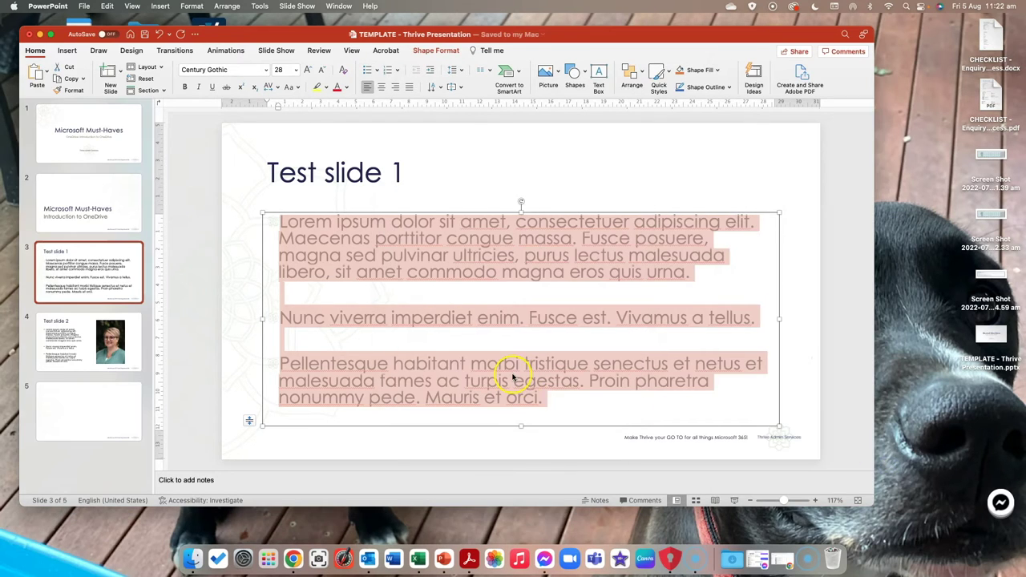
pyautogui.click(270, 223)
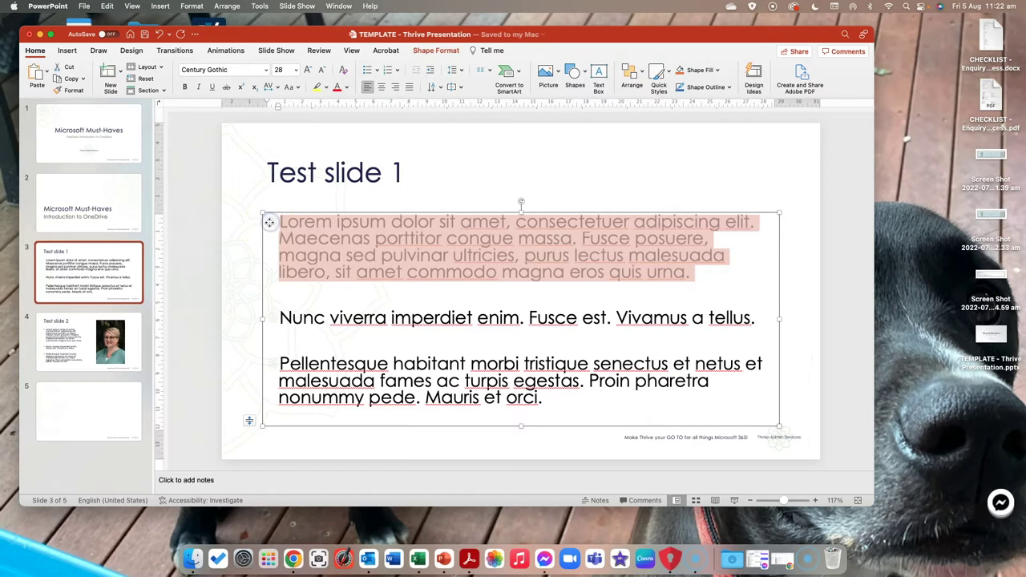
pyautogui.click(246, 184)
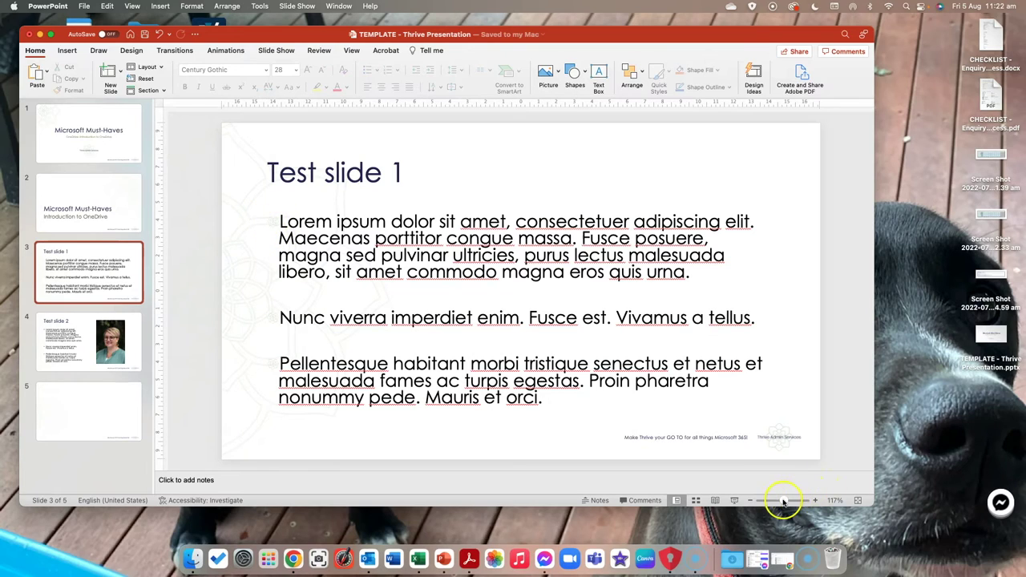
# Step: Examine the branded picture bullets beside the paragraphs on slide 3 at a larger magnification
pyautogui.moveTo(783, 501); pyautogui.dragTo(787, 500)
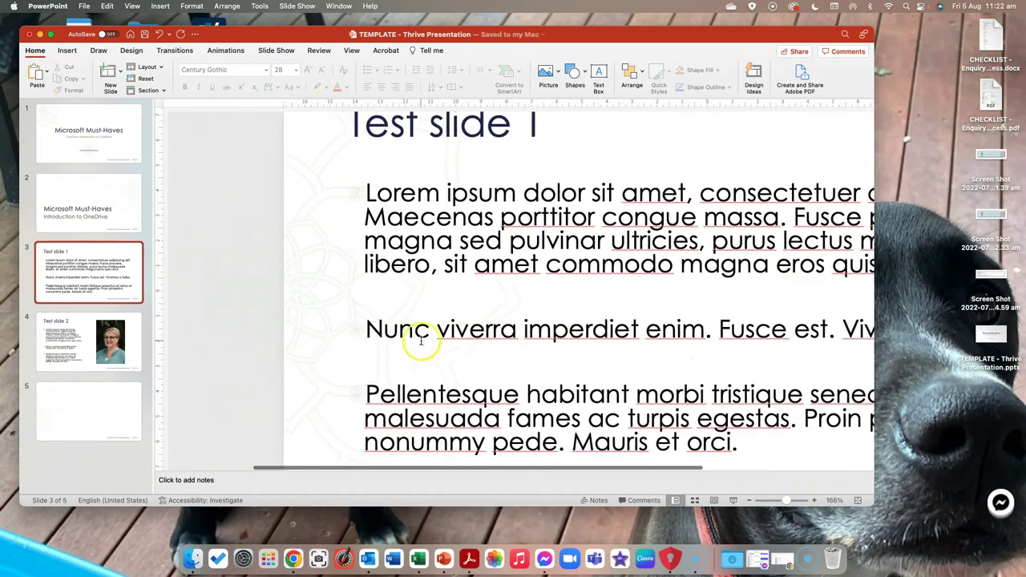
pyautogui.hscroll(-3, 421, 340)
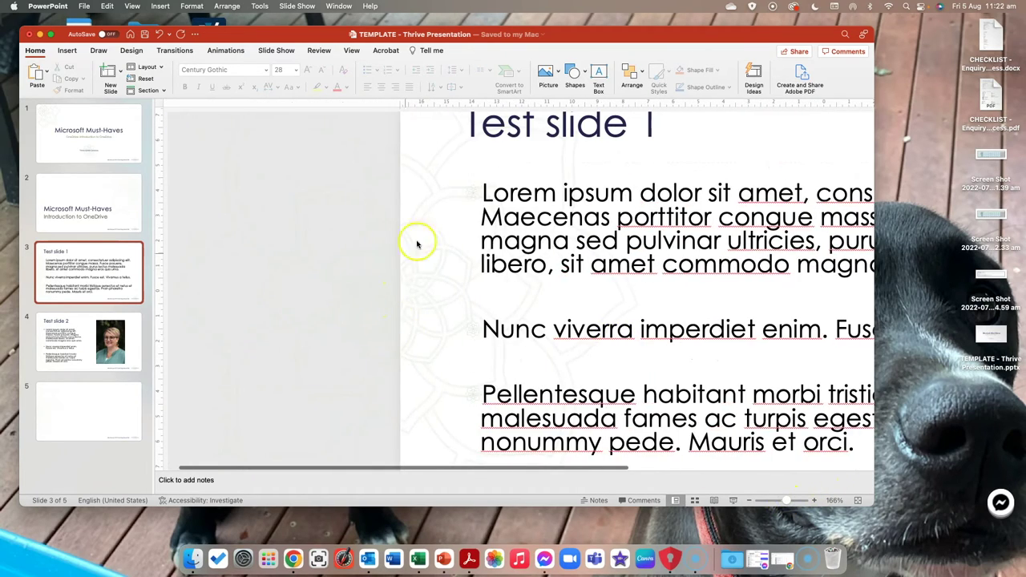
pyautogui.click(473, 186)
pyautogui.hscroll(-6, 470, 235)
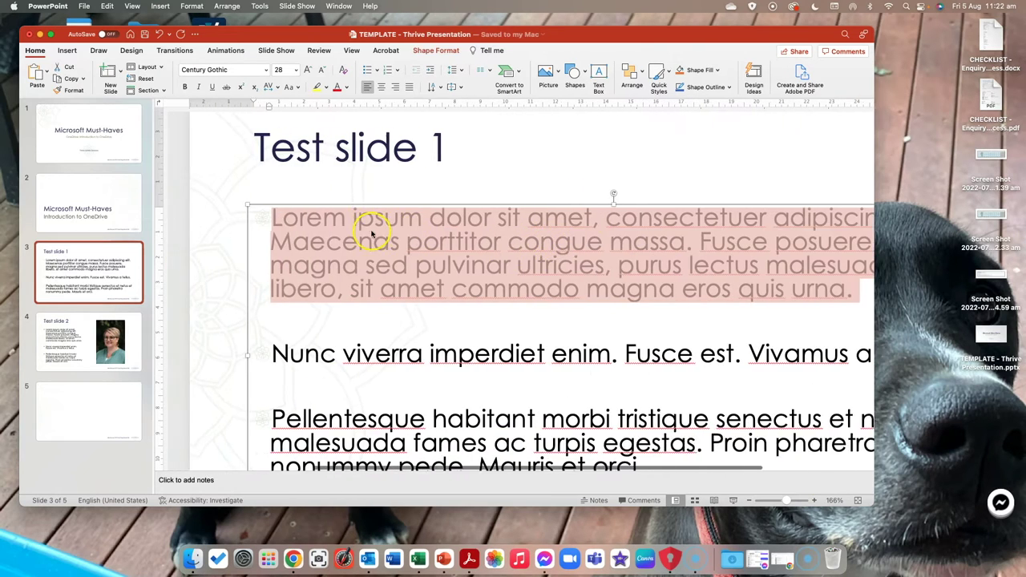
pyautogui.hscroll(5, 282, 218)
# Step: Undo the accidental move of slide 3's text box and the last picture bullet change
pyautogui.moveTo(305, 206); pyautogui.dragTo(540, 180)
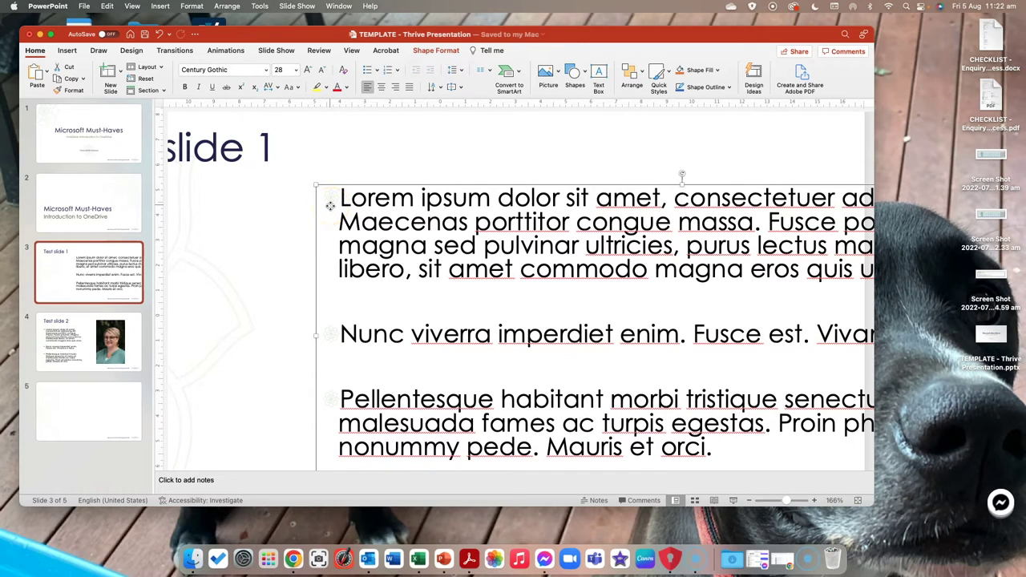
pyautogui.click(313, 230)
pyautogui.press('super+z')
pyautogui.click(332, 281)
pyautogui.press('super+a')
pyautogui.scroll(-3, 469, 352)
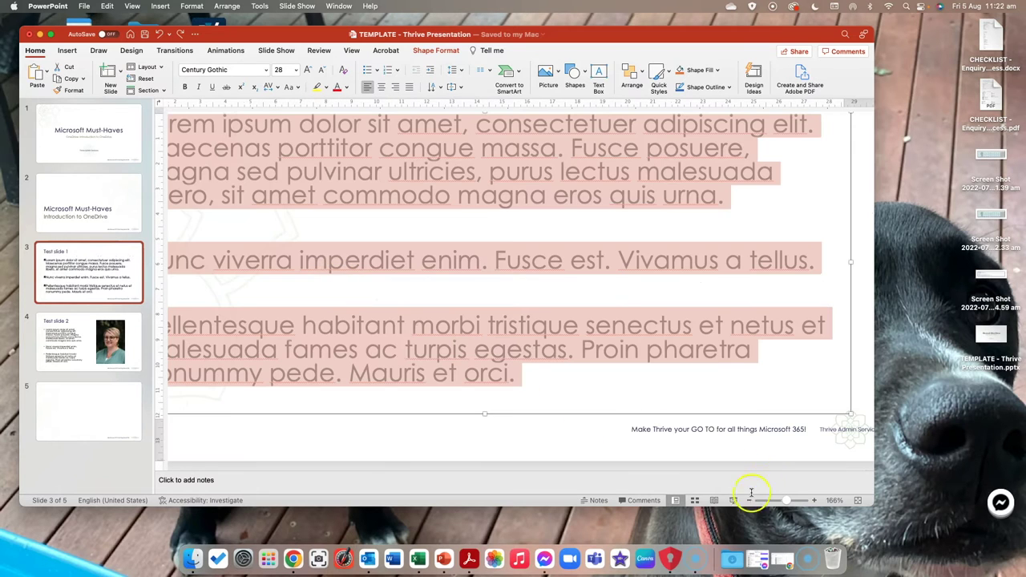
pyautogui.moveTo(788, 502); pyautogui.dragTo(783, 500)
pyautogui.scroll(2, 458, 377)
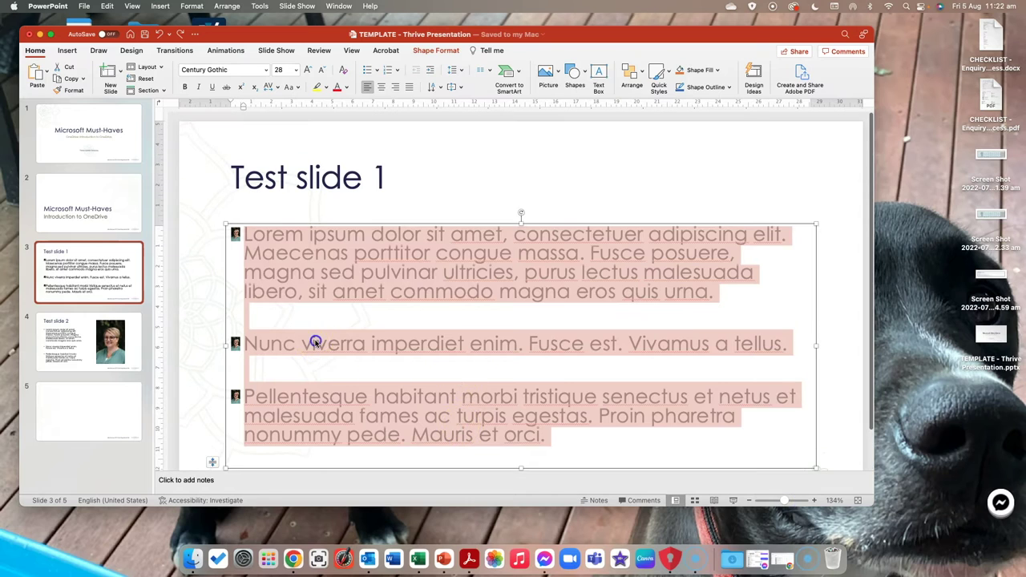
# Step: Replace only the first paragraph's bullet on slide 3 with the green seedling emoji as a custom character
pyautogui.click(316, 343)
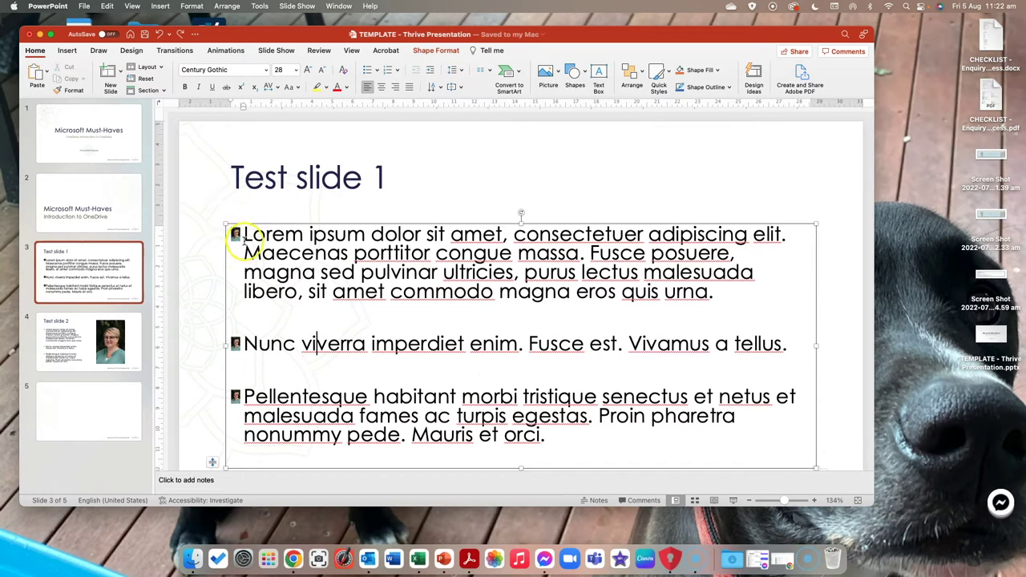
pyautogui.click(235, 234)
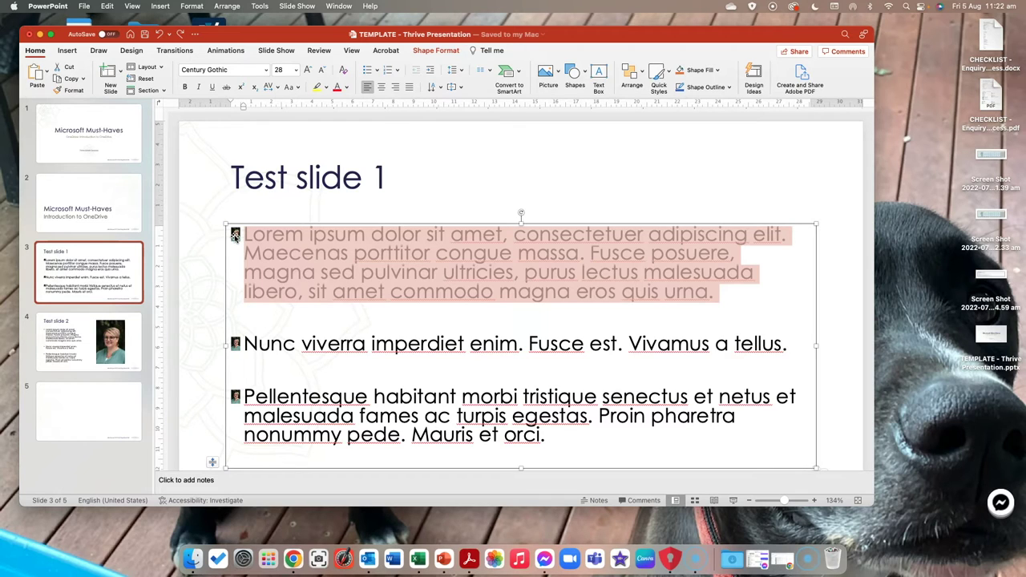
pyautogui.moveTo(236, 249); pyautogui.dragTo(237, 249)
pyautogui.moveTo(252, 247); pyautogui.dragTo(745, 298)
pyautogui.click(374, 70)
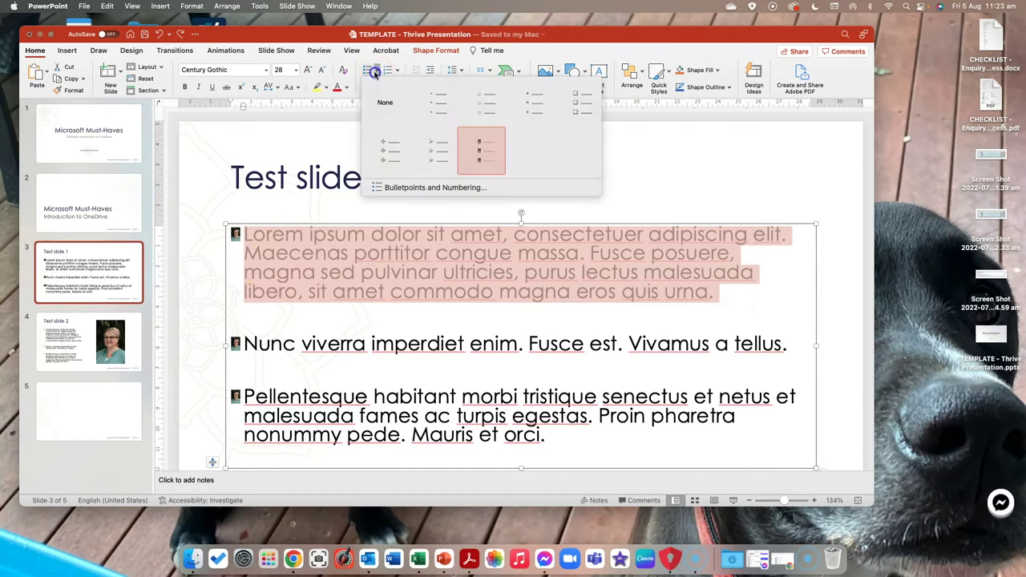
pyautogui.click(415, 197)
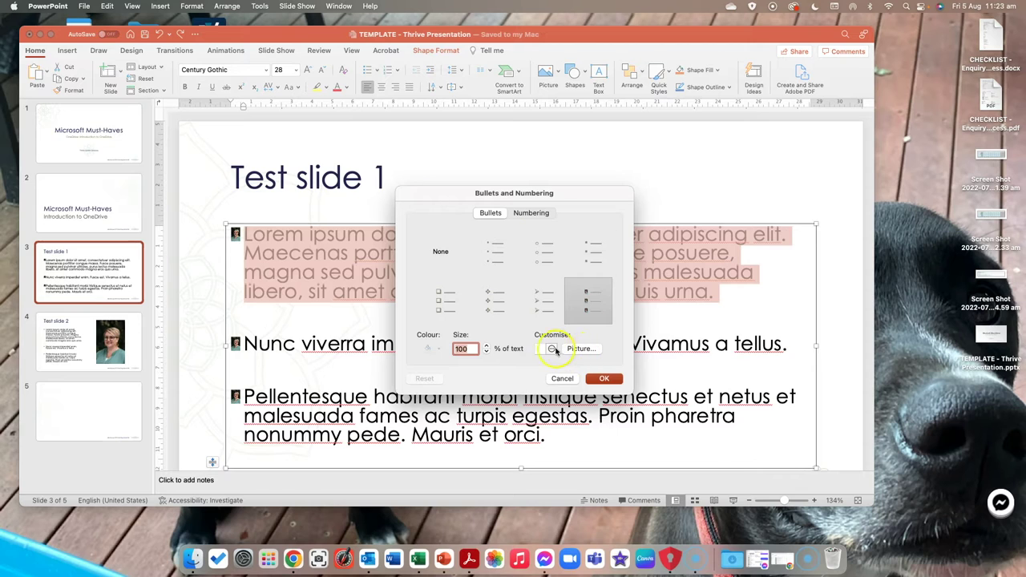
pyautogui.click(549, 349)
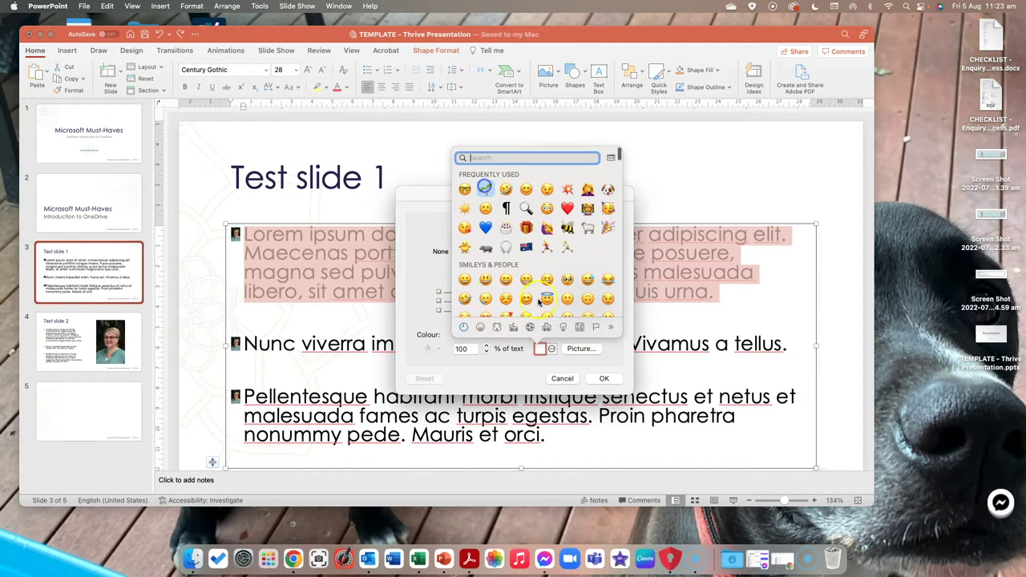
pyautogui.press('Return')
pyautogui.click(604, 378)
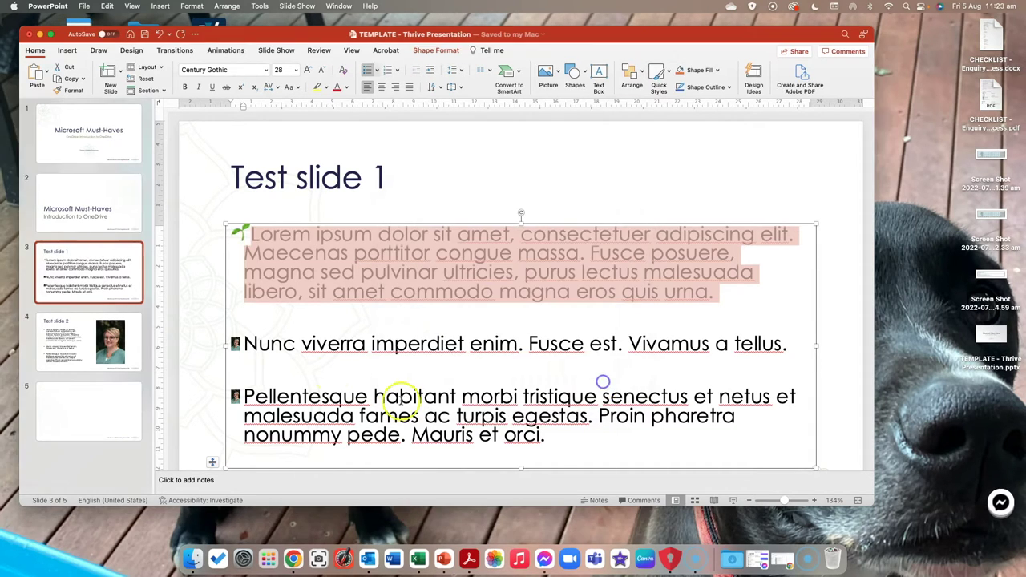
pyautogui.click(266, 290)
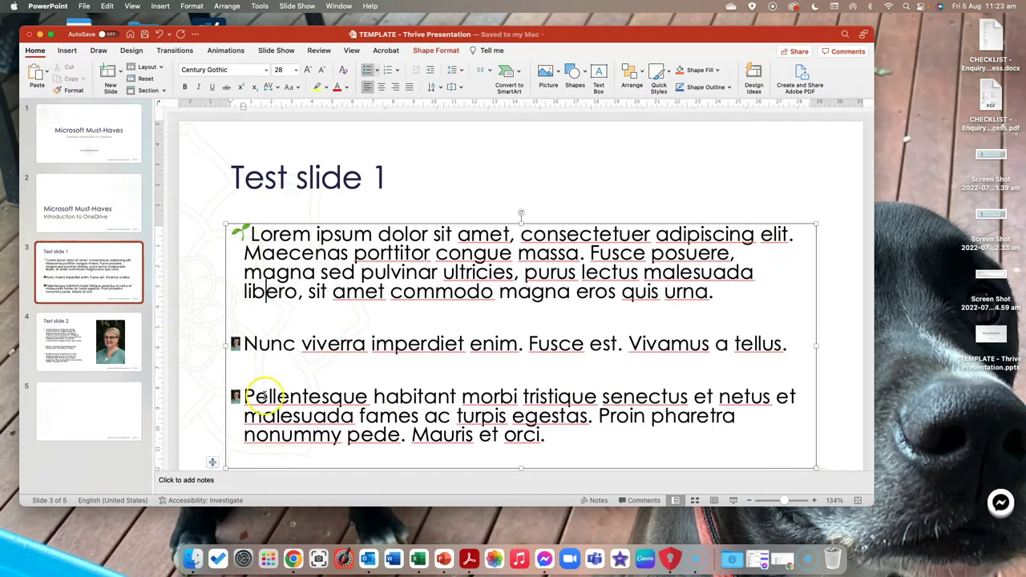
# Step: Apply the first Design Ideas layout, with text sections separated by thin orange lines, to slide 5 (Test slide 3)
pyautogui.scroll(-2, 263, 395)
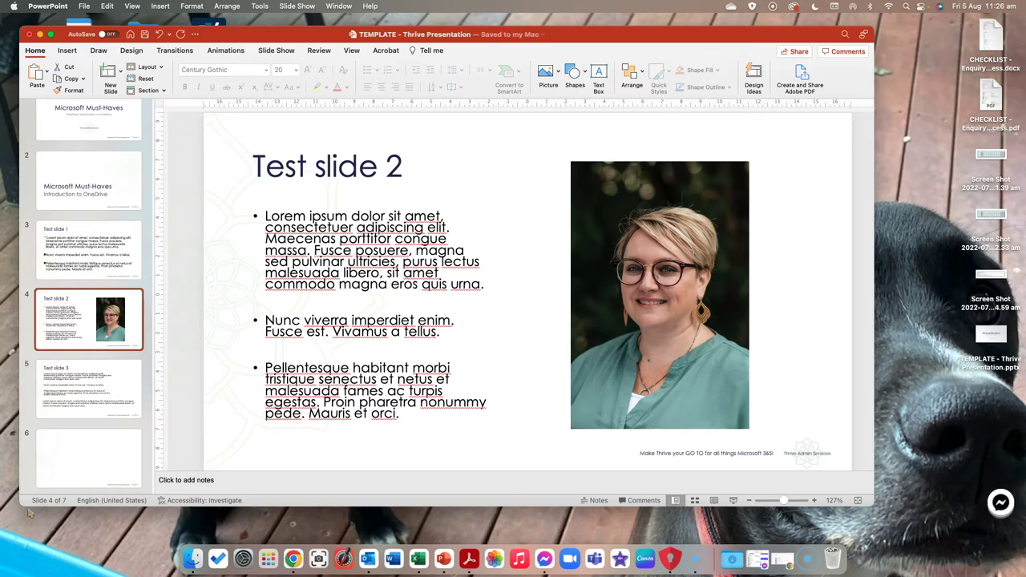
pyautogui.click(58, 252)
pyautogui.click(69, 389)
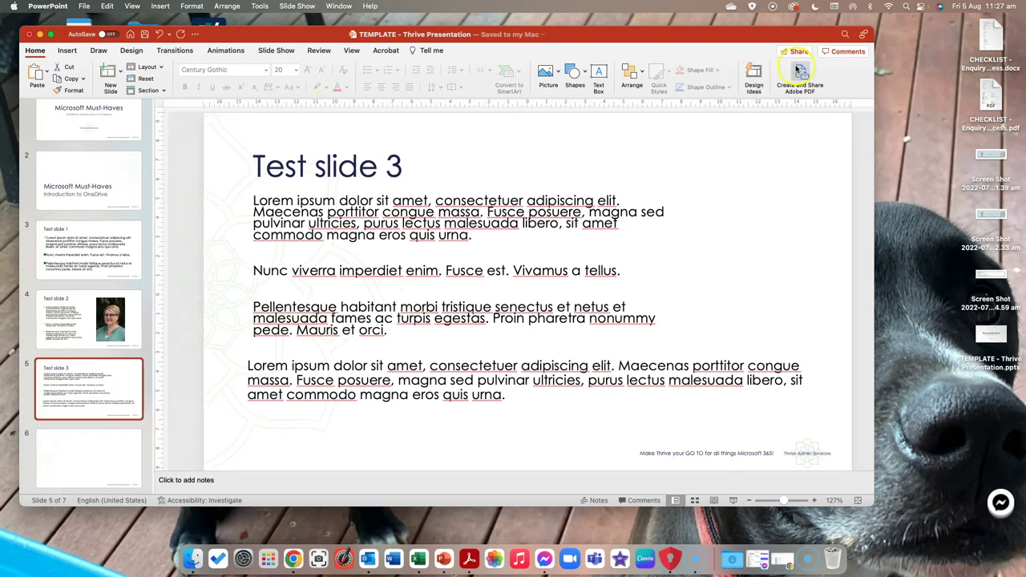
pyautogui.click(752, 74)
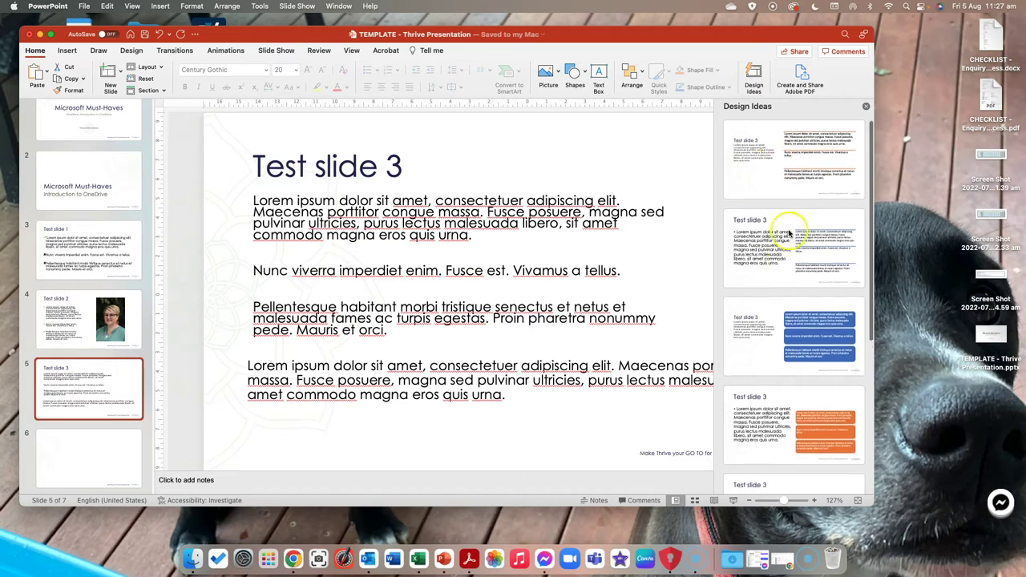
pyautogui.scroll(-5, 786, 230)
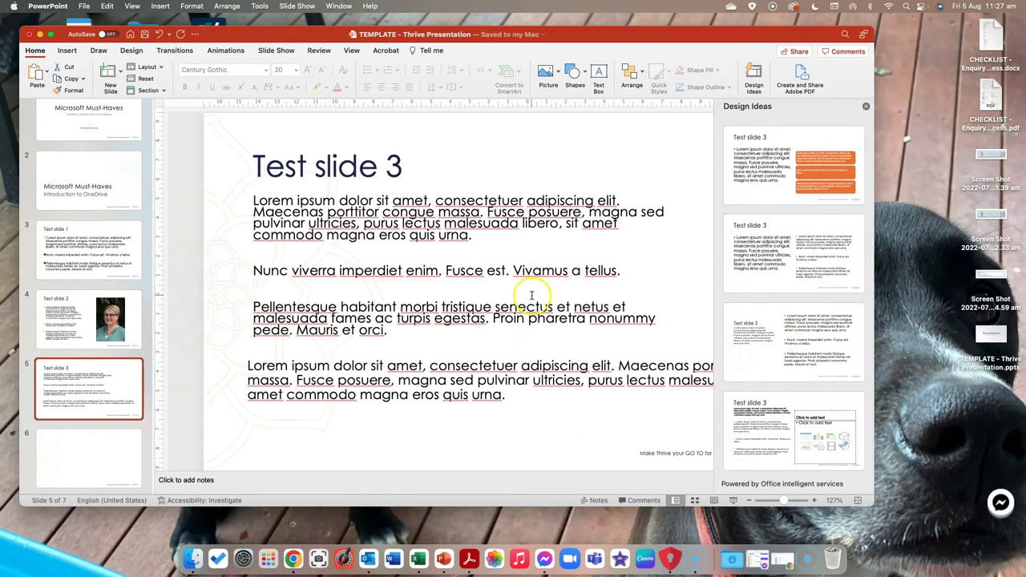
pyautogui.scroll(2, 796, 256)
pyautogui.scroll(2, 796, 256)
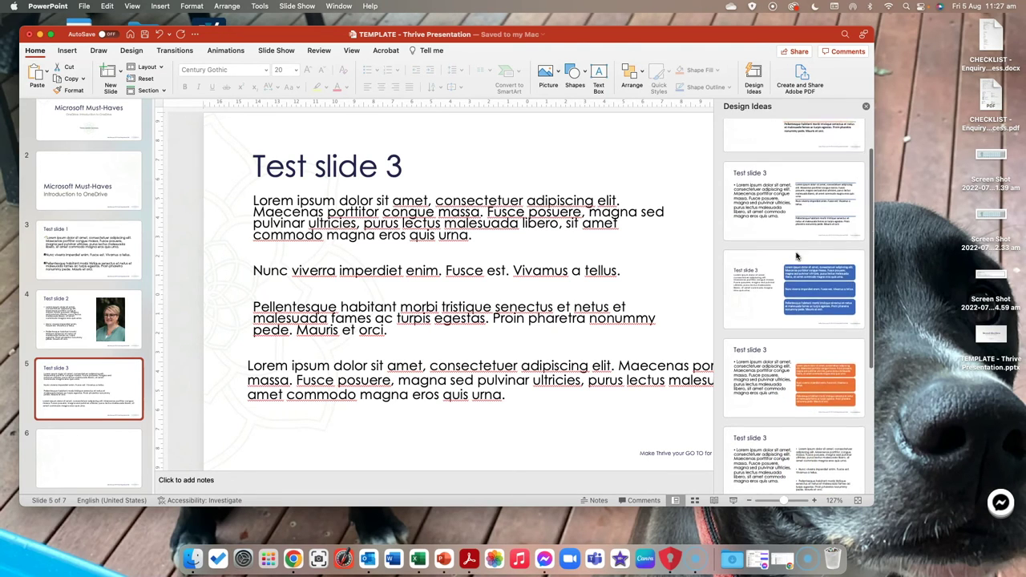
pyautogui.click(784, 171)
pyautogui.click(784, 144)
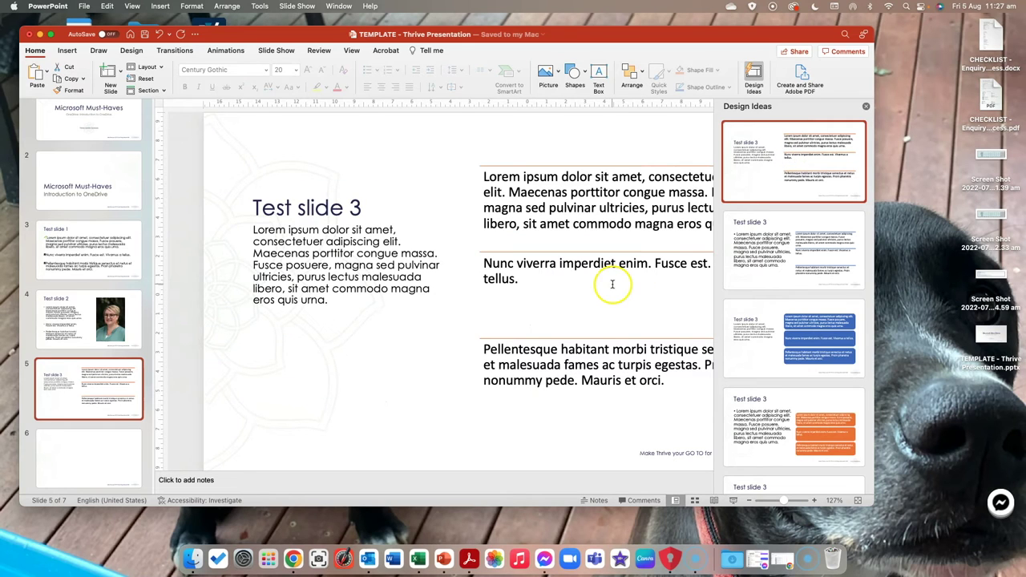
pyautogui.click(864, 107)
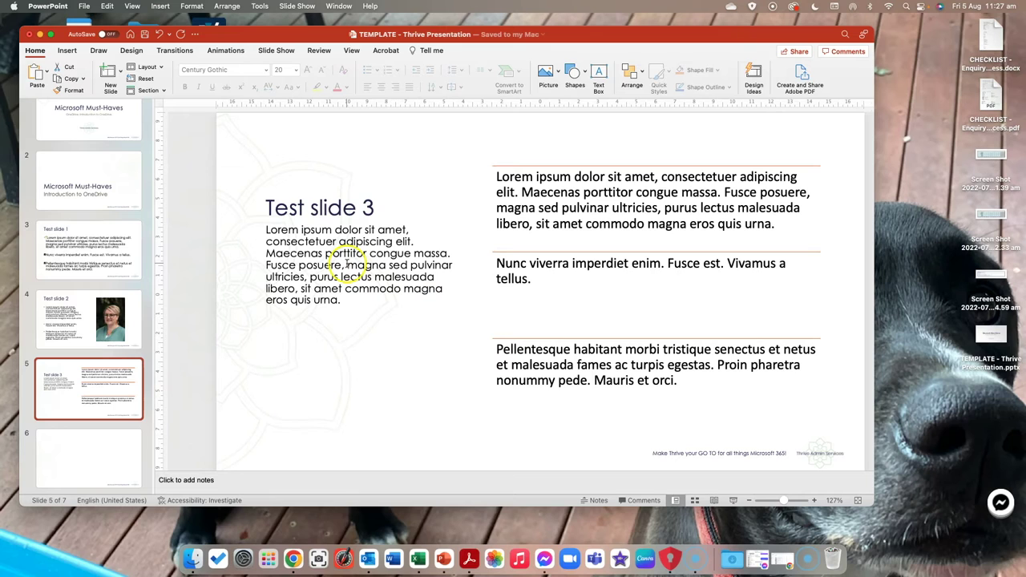
# Step: Set all text in slide 5's SmartArt graphic to Century Gothic at size 14
pyautogui.click(501, 193)
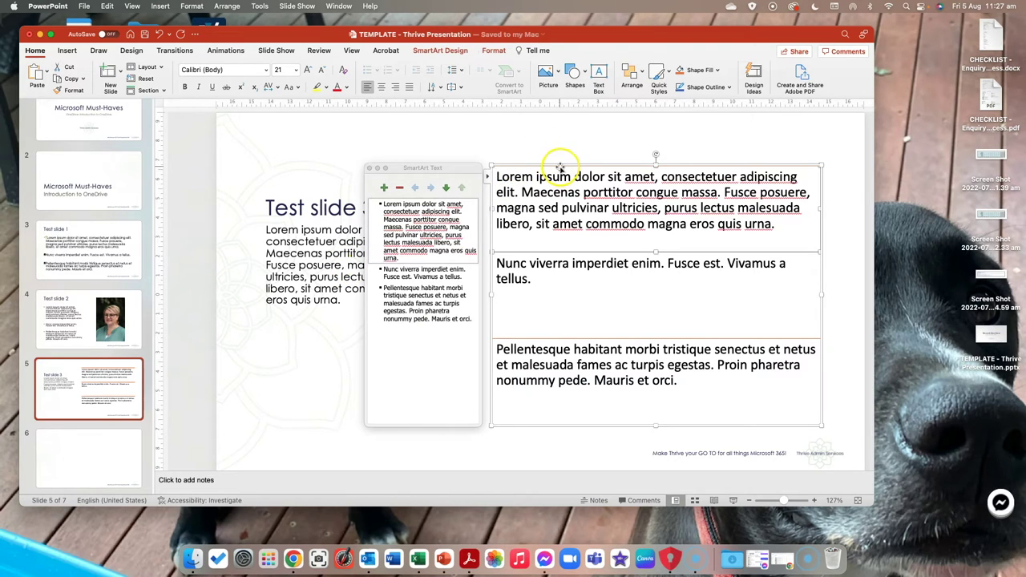
pyautogui.click(619, 194)
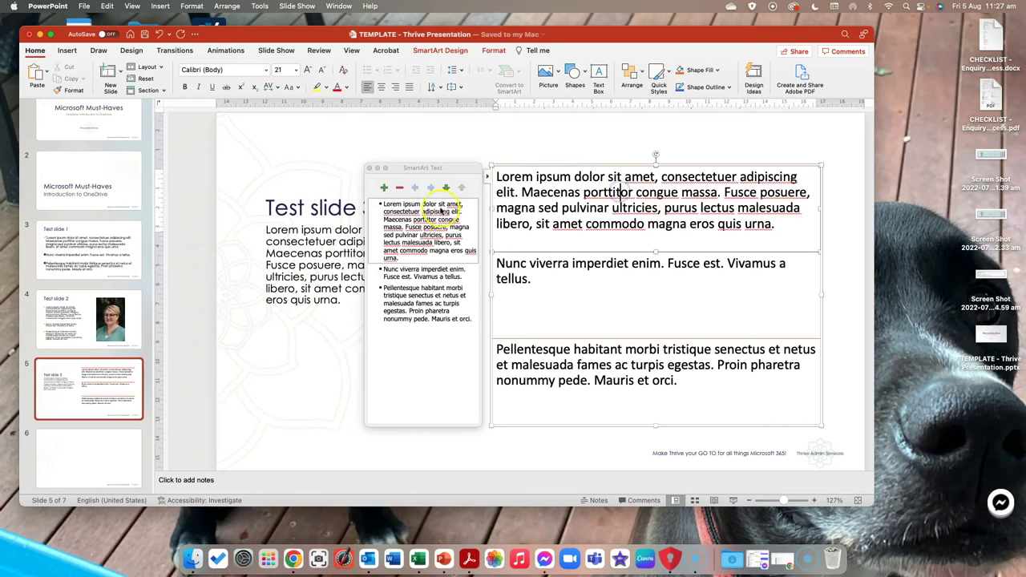
pyautogui.click(503, 164)
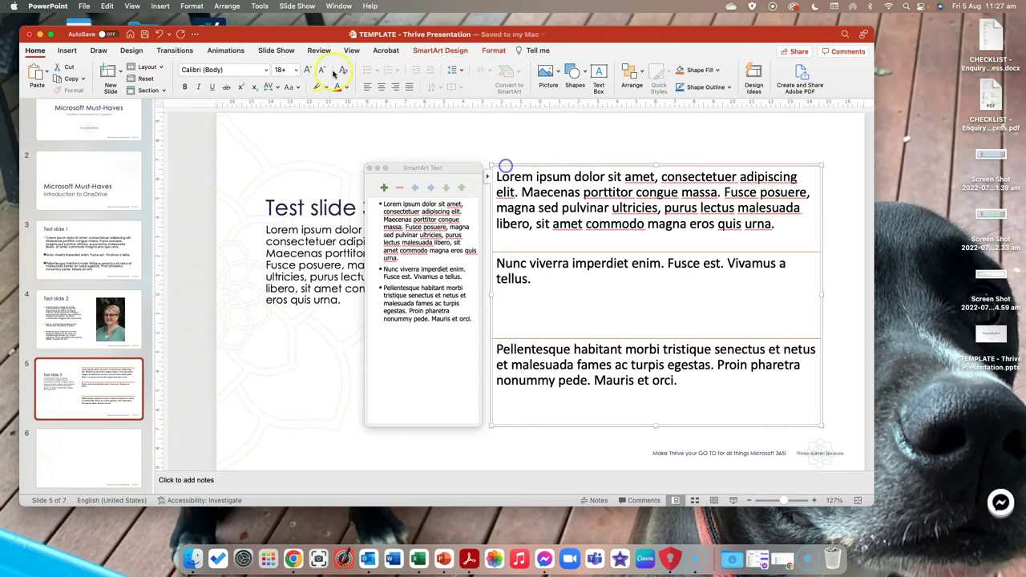
pyautogui.click(266, 70)
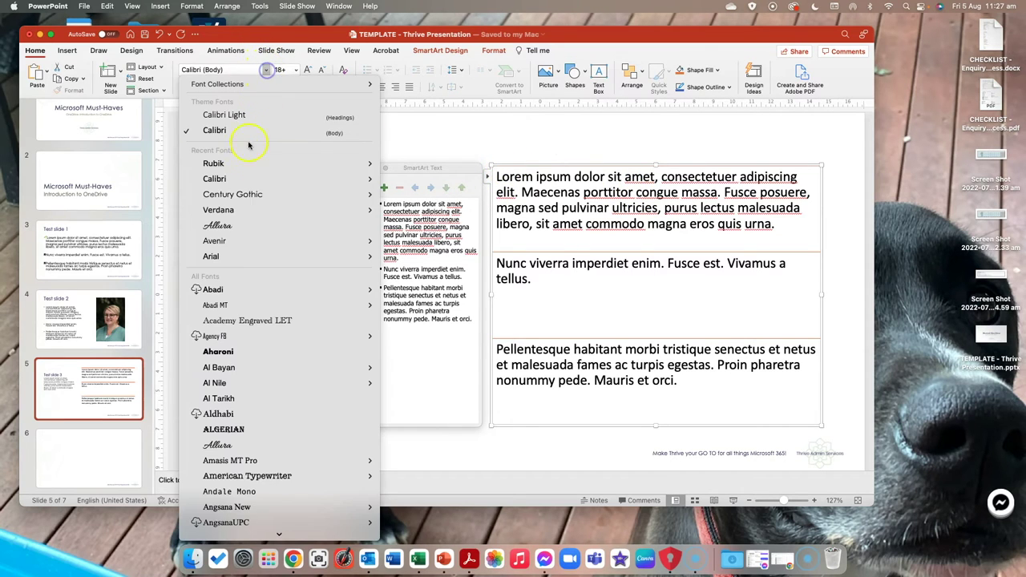
pyautogui.click(238, 198)
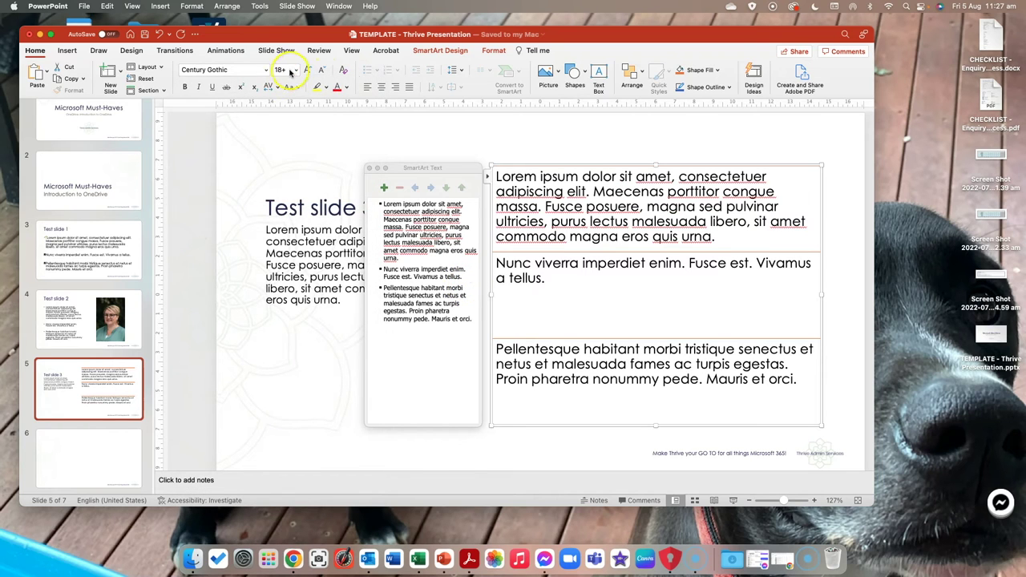
pyautogui.click(294, 70)
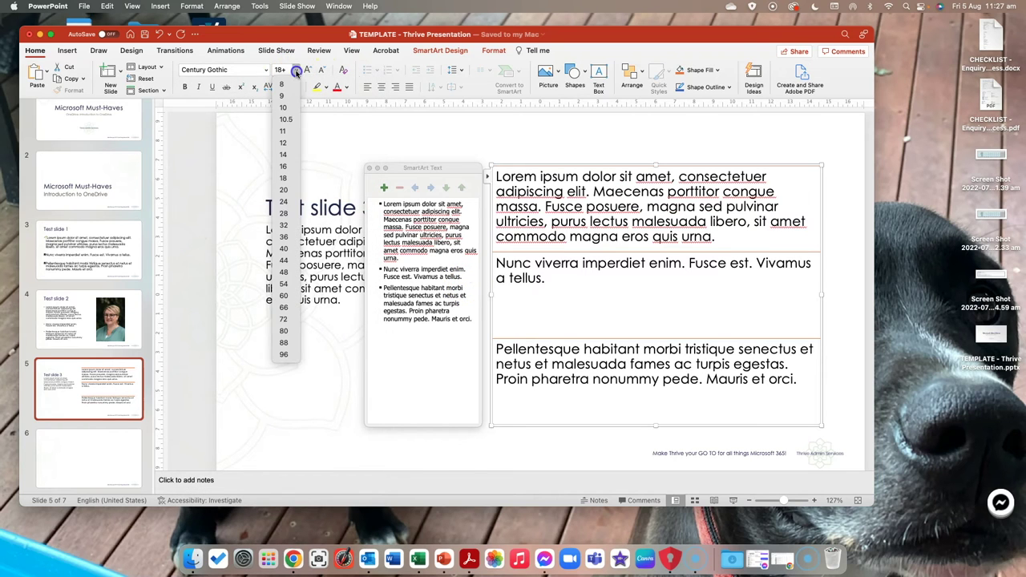
pyautogui.click(283, 154)
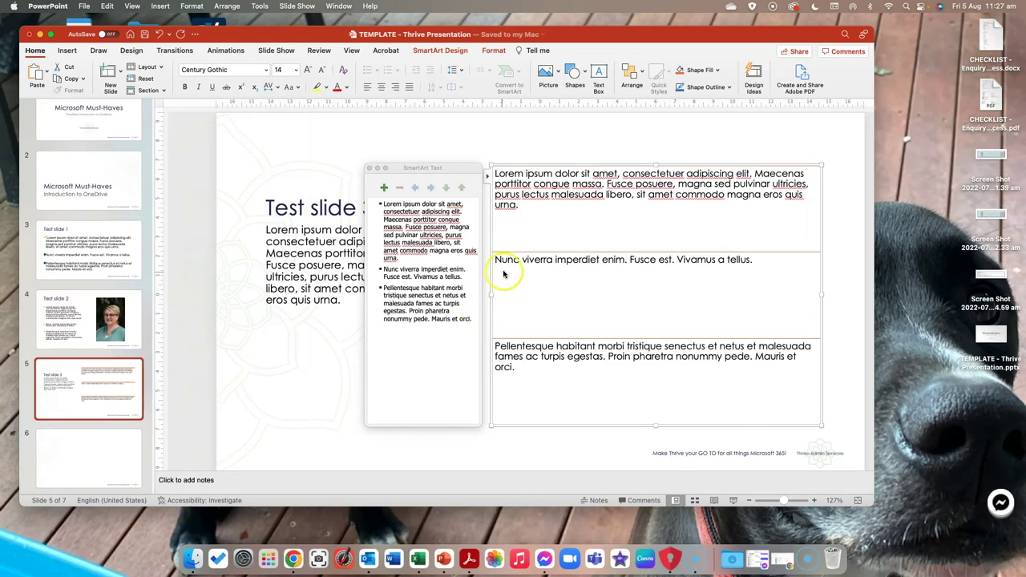
# Step: Recolour the SmartArt graphic's divider lines on slide 5 with the first dark option under Primary Theme Colours
pyautogui.click(525, 253)
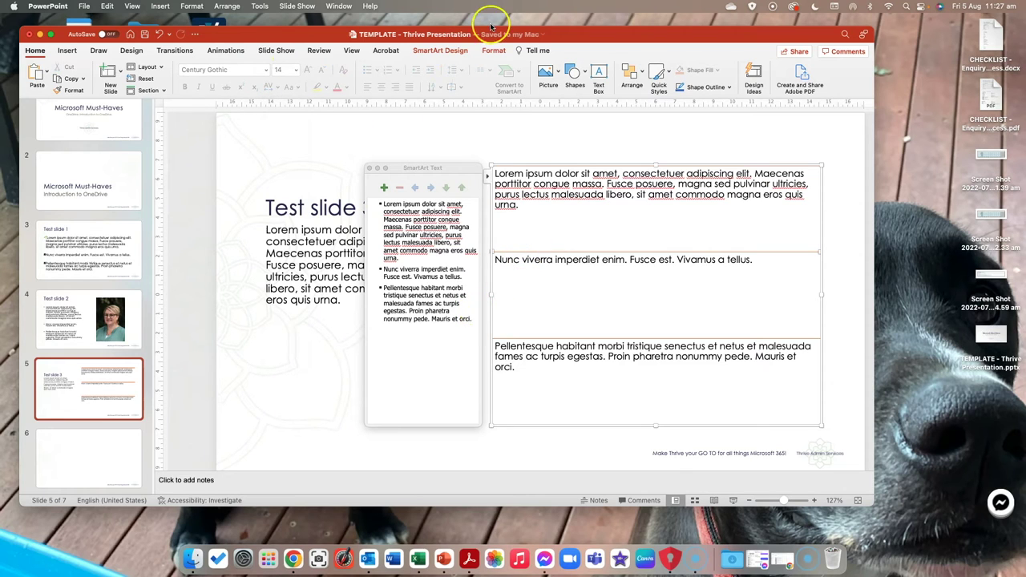
pyautogui.click(497, 51)
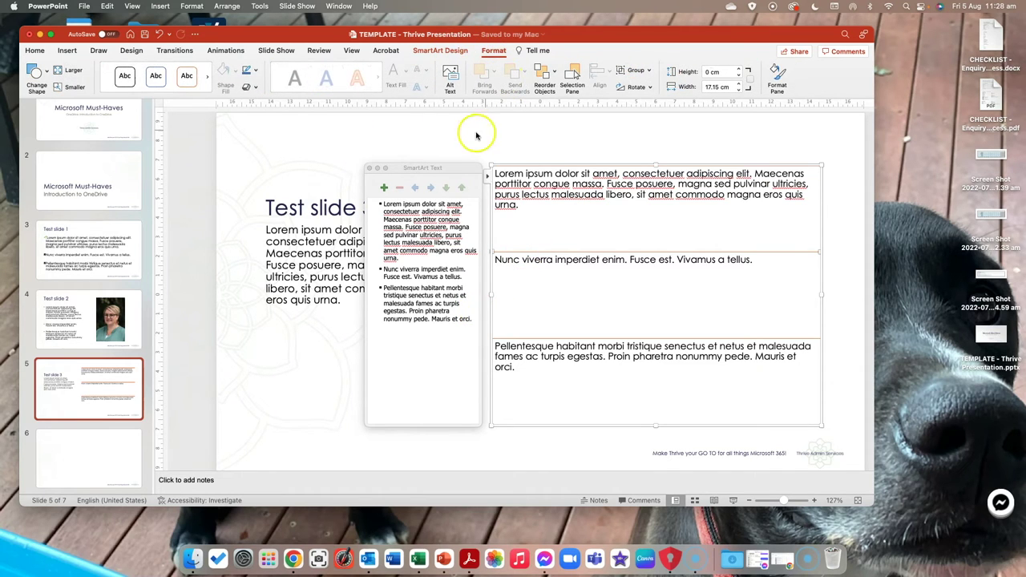
pyautogui.click(435, 53)
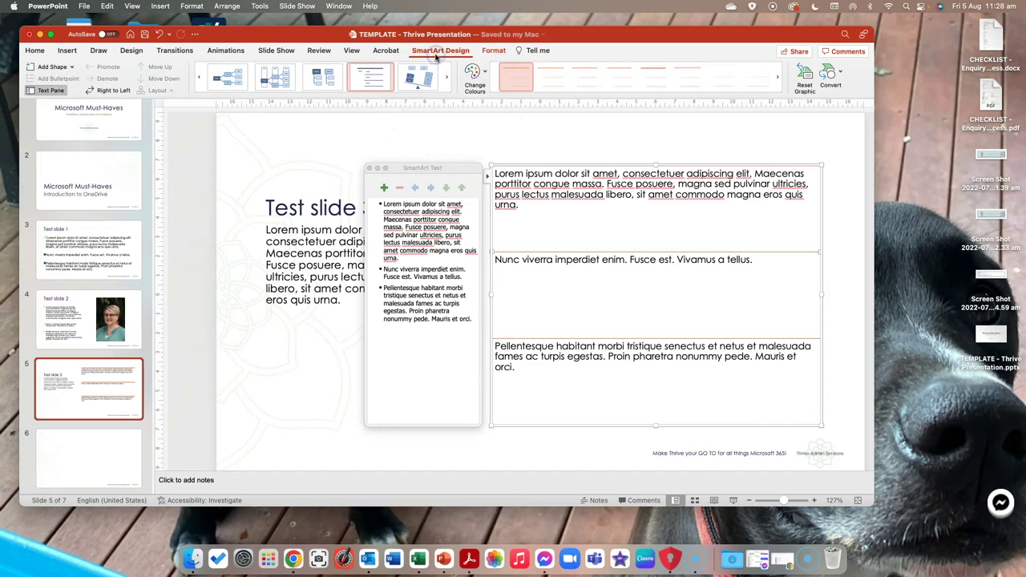
pyautogui.click(479, 72)
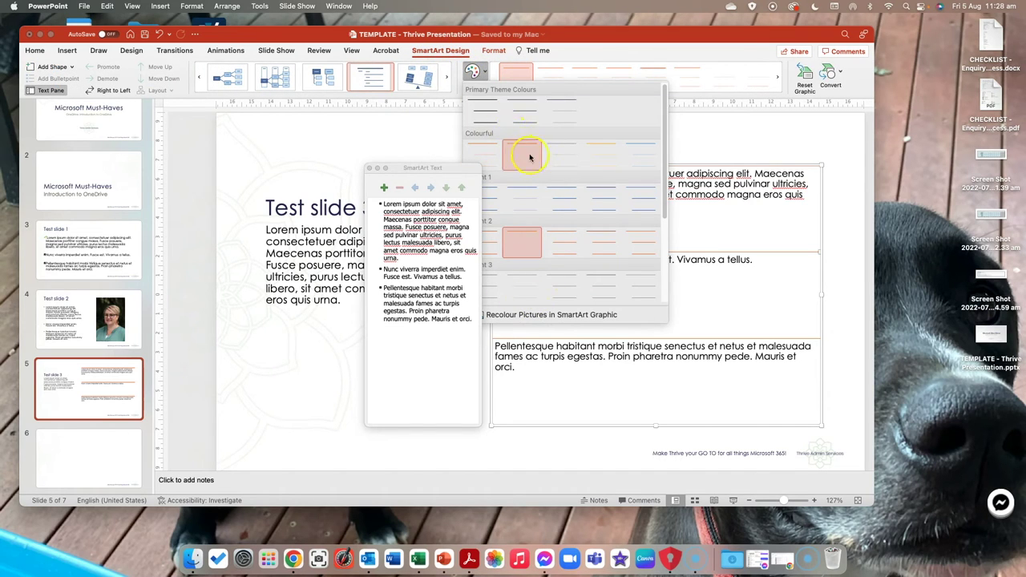
pyautogui.click(481, 115)
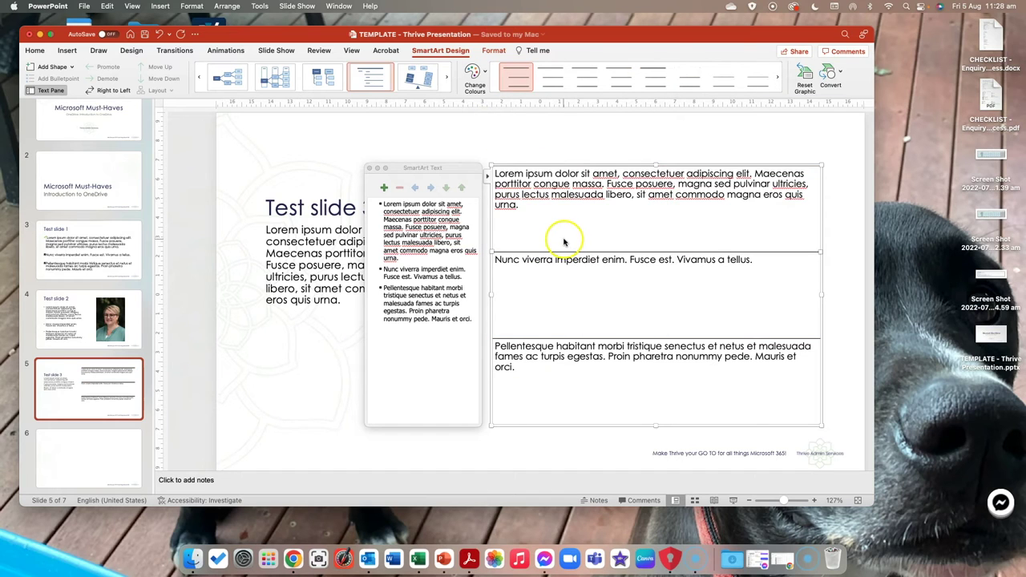
# Step: Close the SmartArt graphic's text pane and choose Recolour Pictures in SmartArt Graphic from the colour options
pyautogui.click(485, 75)
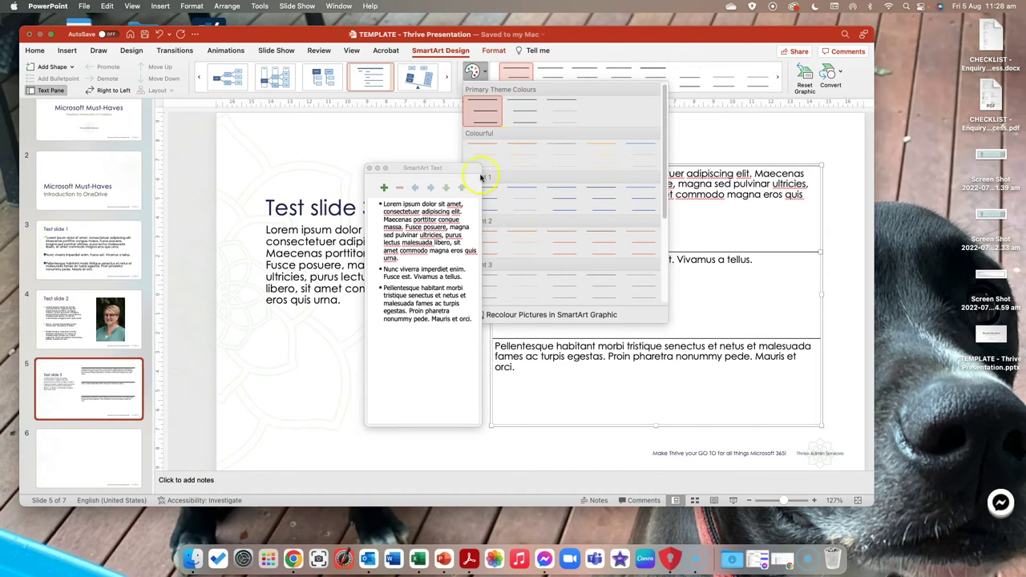
pyautogui.click(368, 168)
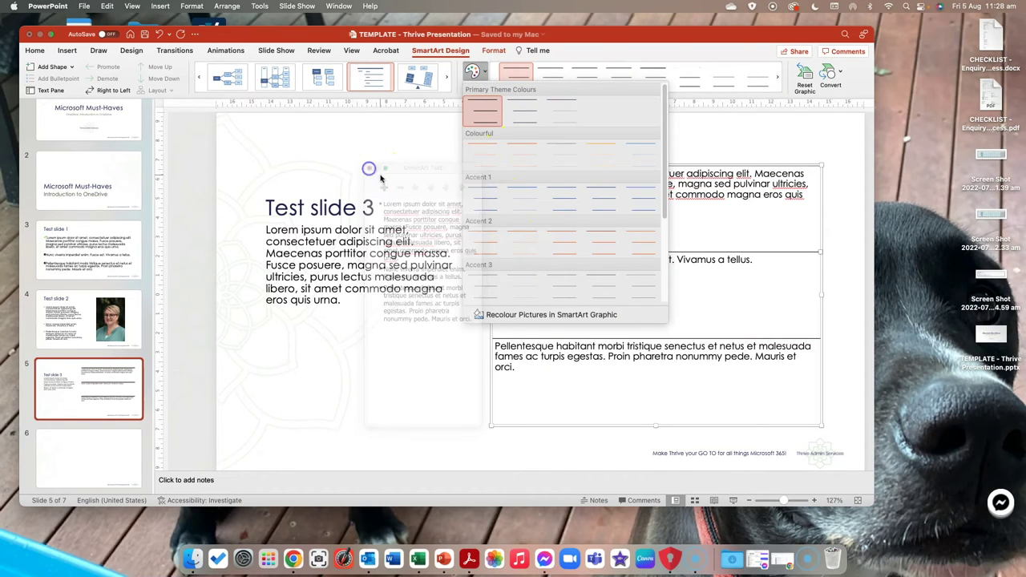
pyautogui.click(520, 316)
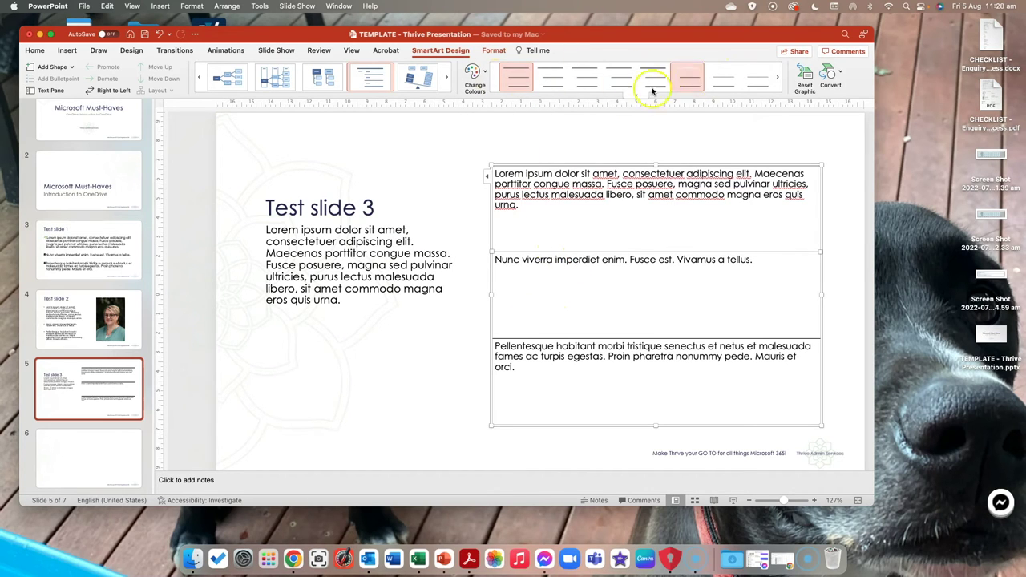
# Step: Recolour the SmartArt graphic's divider lines on slide 5 with a green Accent 6 colour variant and deselect the graphic
pyautogui.click(471, 77)
pyautogui.scroll(-5, 525, 252)
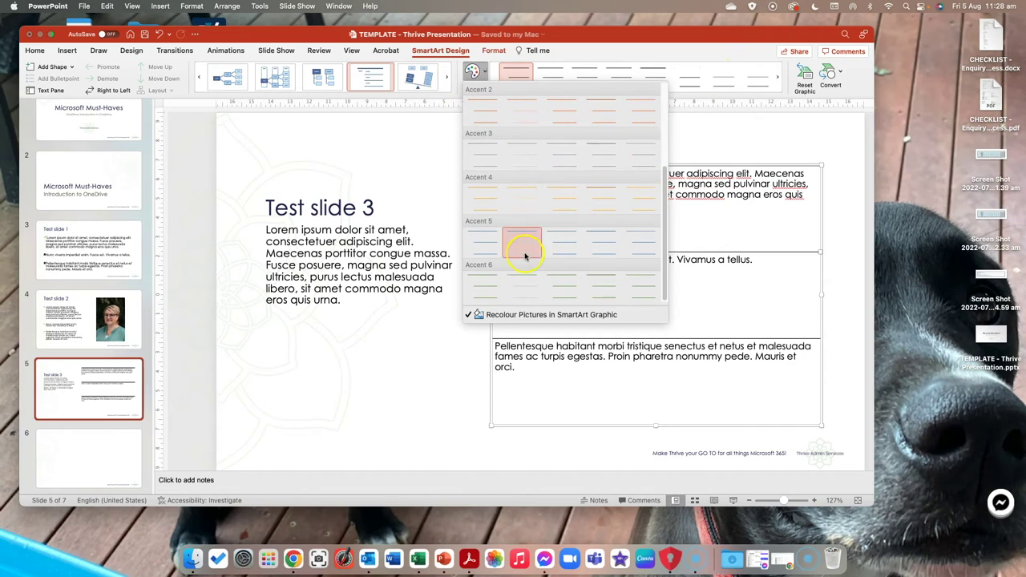
pyautogui.click(513, 339)
pyautogui.click(384, 378)
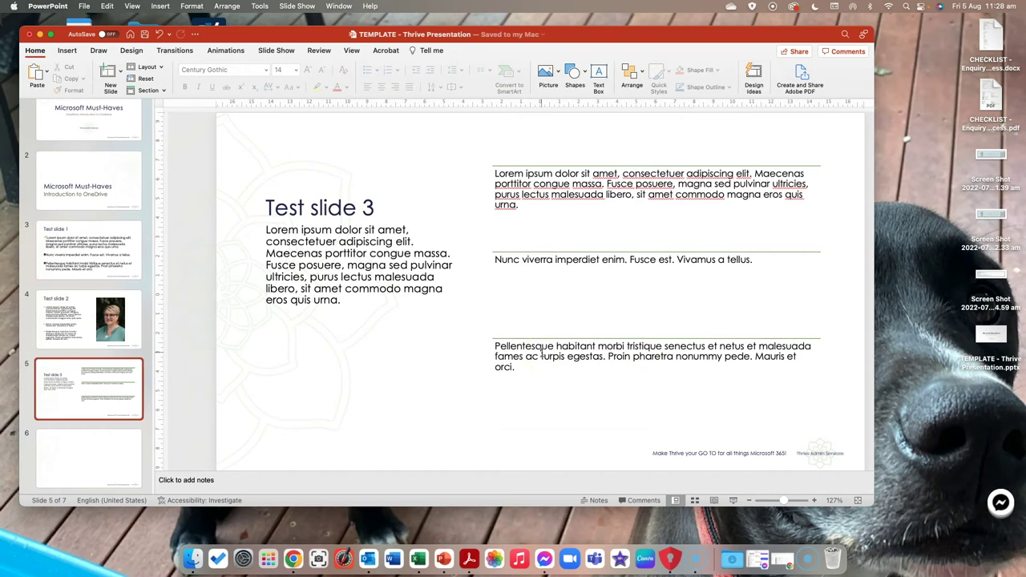
# Step: Examine the Design Ideas layouts suggested for slide 5, slide 4 (Test slide 2) and slide 2 (Microsoft Must-Haves), and return to slide 5
pyautogui.click(753, 73)
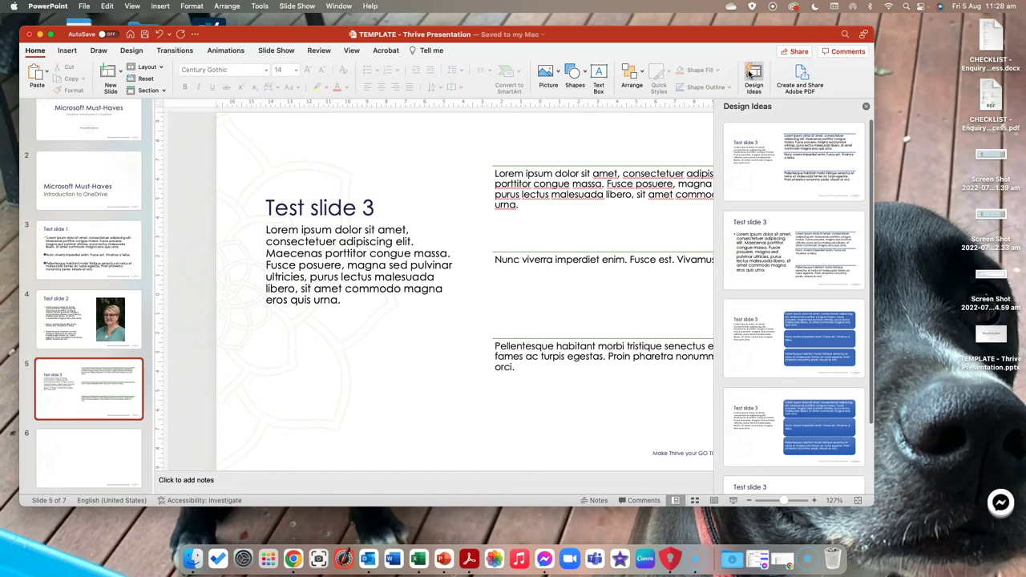
pyautogui.scroll(-1, 765, 358)
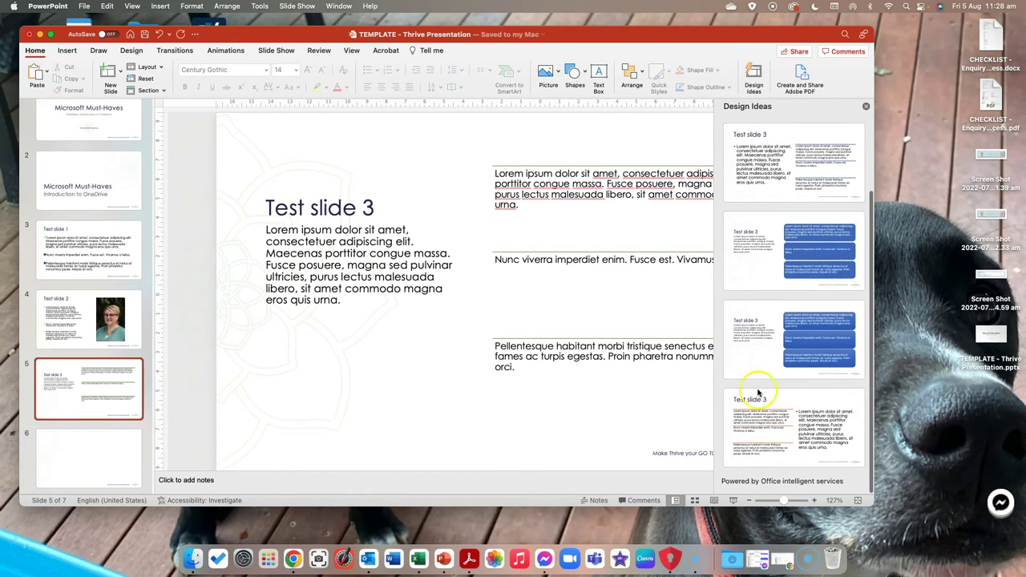
pyautogui.click(55, 314)
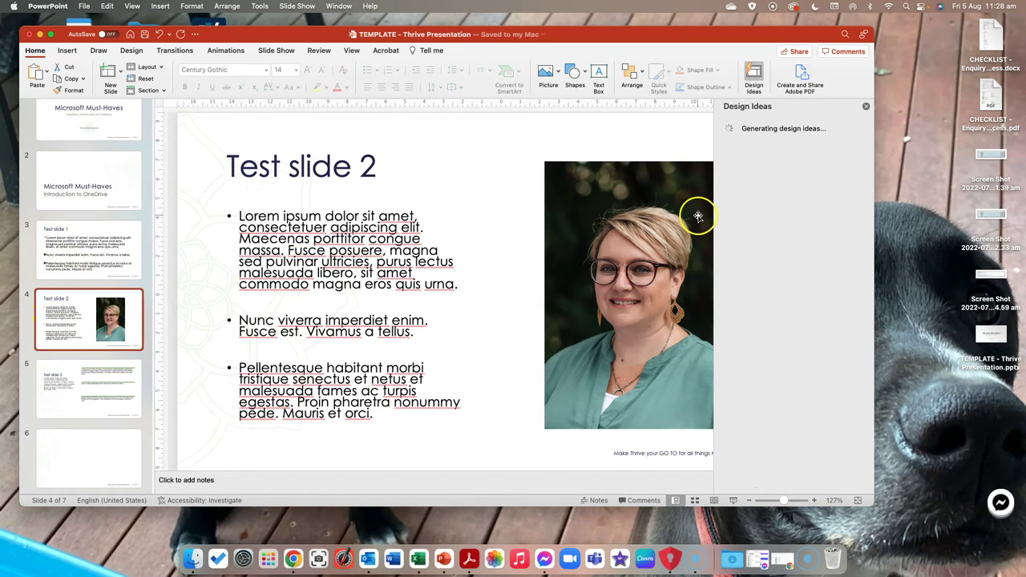
pyautogui.click(754, 74)
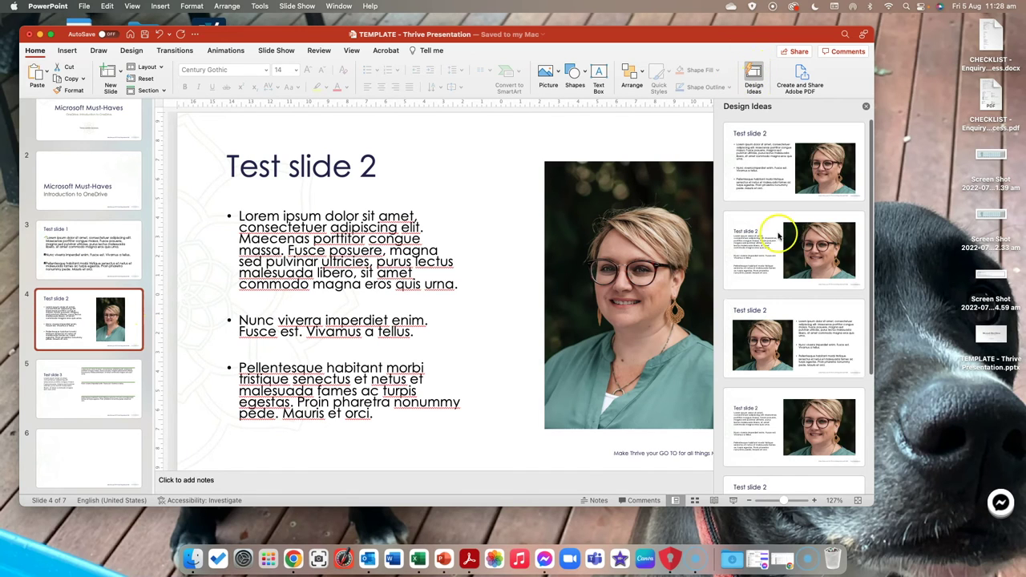
pyautogui.scroll(-4, 797, 345)
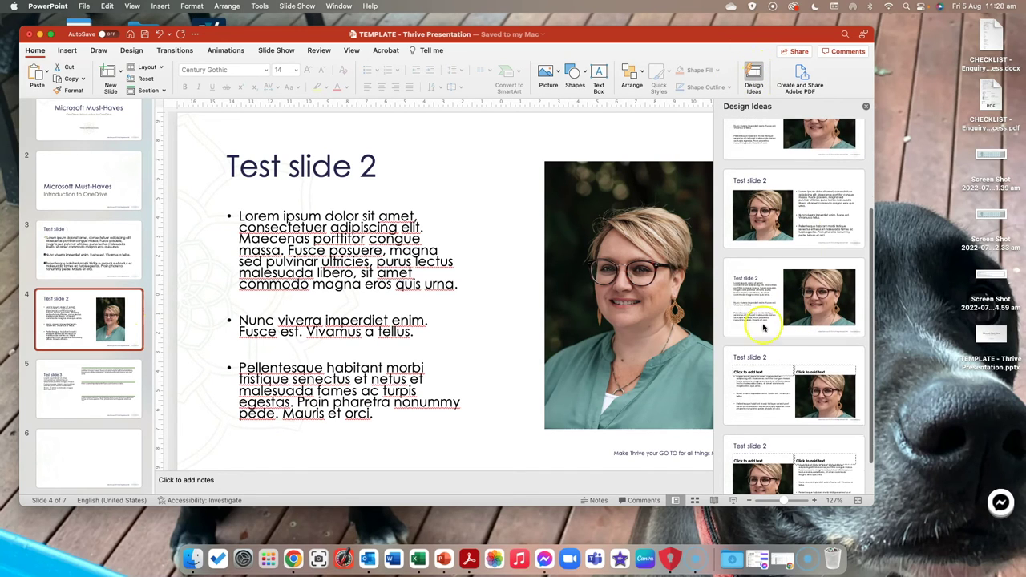
pyautogui.click(90, 178)
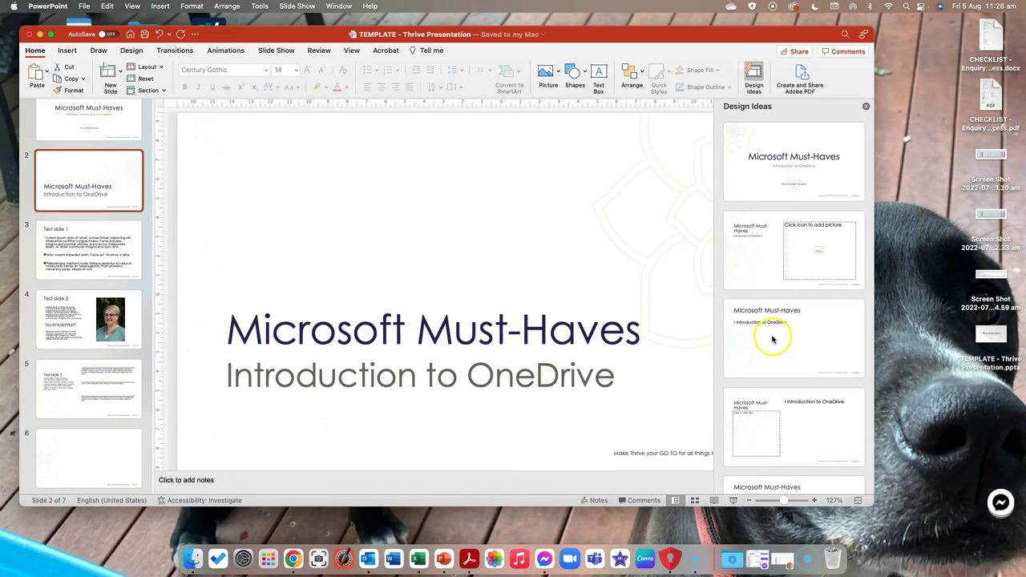
pyautogui.scroll(-5, 774, 241)
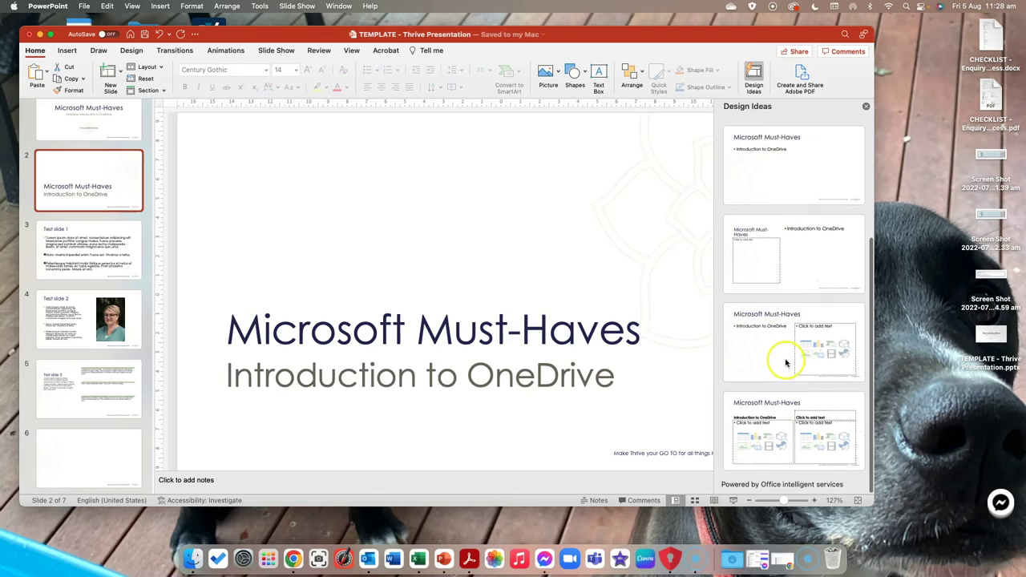
pyautogui.scroll(-1, 770, 366)
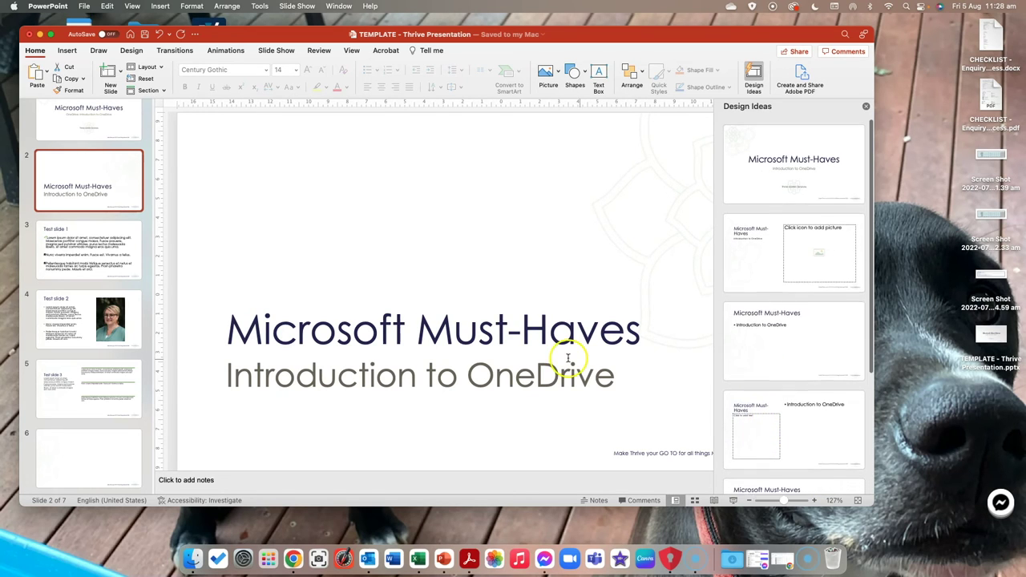
pyautogui.click(94, 392)
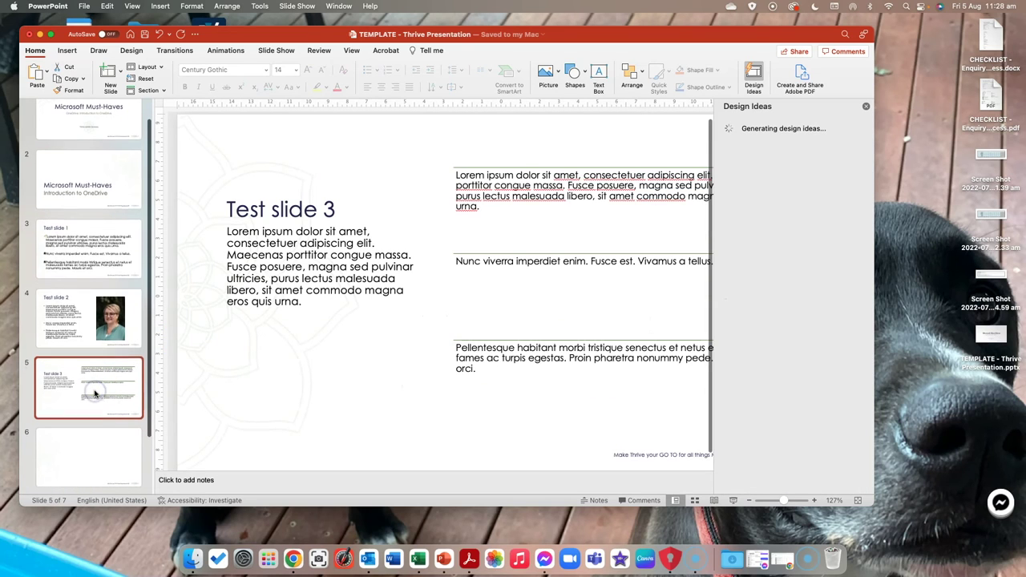